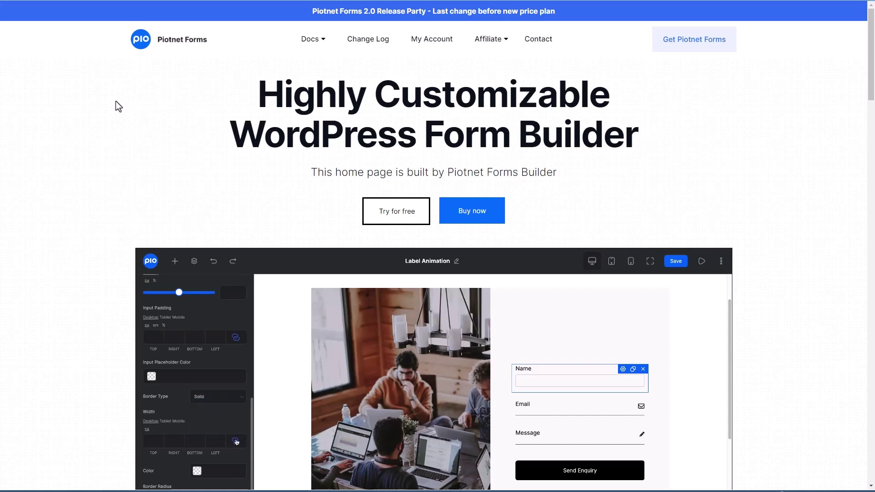
Scroll the homepage down to Powerful features and integrations, then open the Docs > Version 2 page.
scroll(116, 102, down, 1)
scroll(116, 101, down, 10)
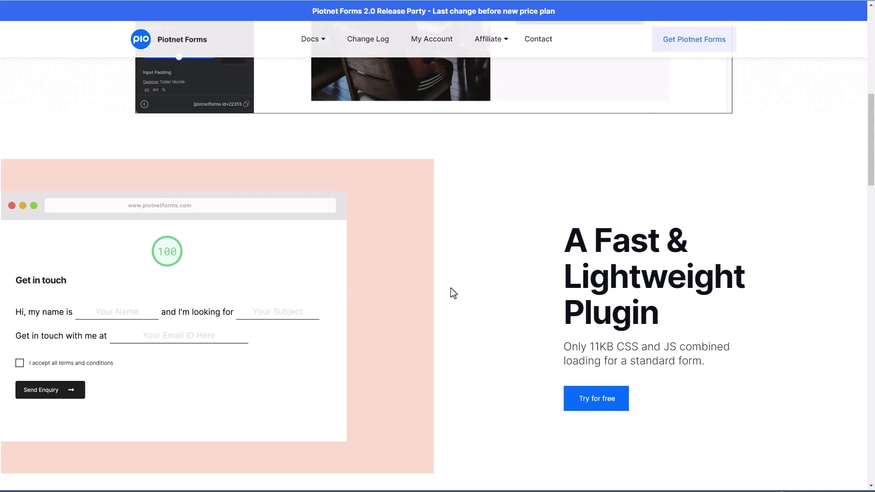
scroll(453, 293, down, 7)
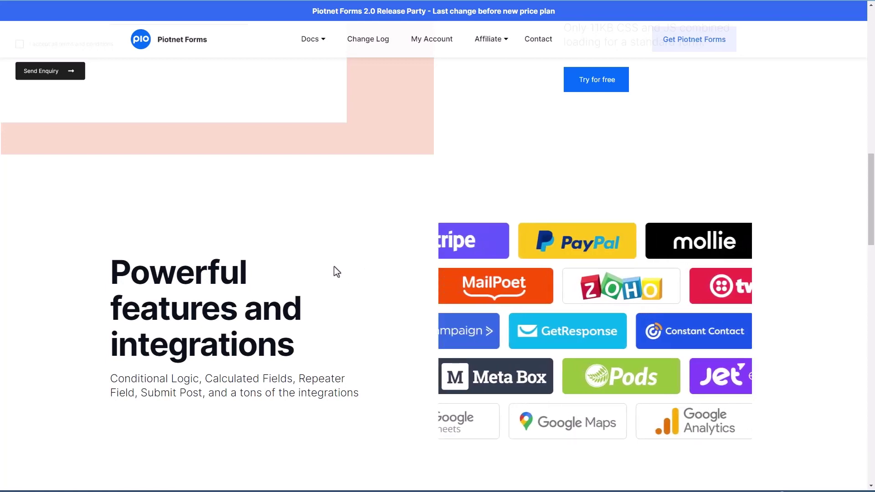
mouse_move(310, 39)
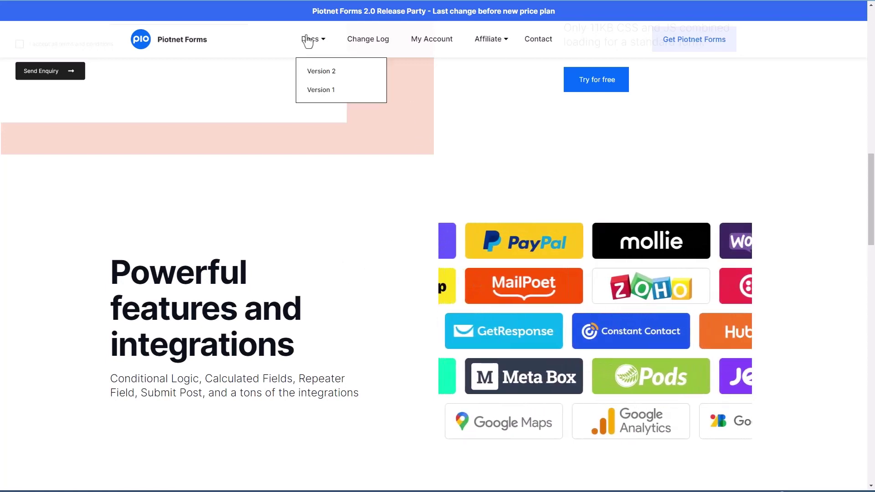
click(317, 71)
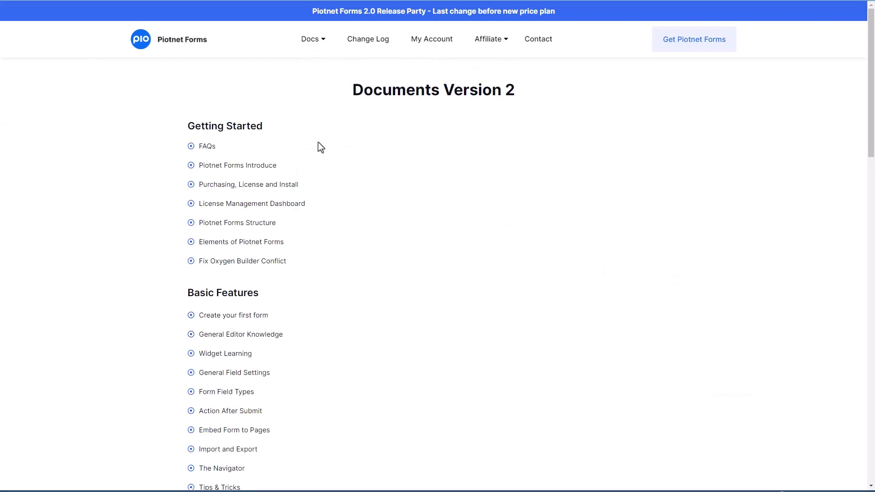
Read the Form Field Types article, then return to Version 2 docs and scroll to Advanced Features.
scroll(314, 132, down, 1)
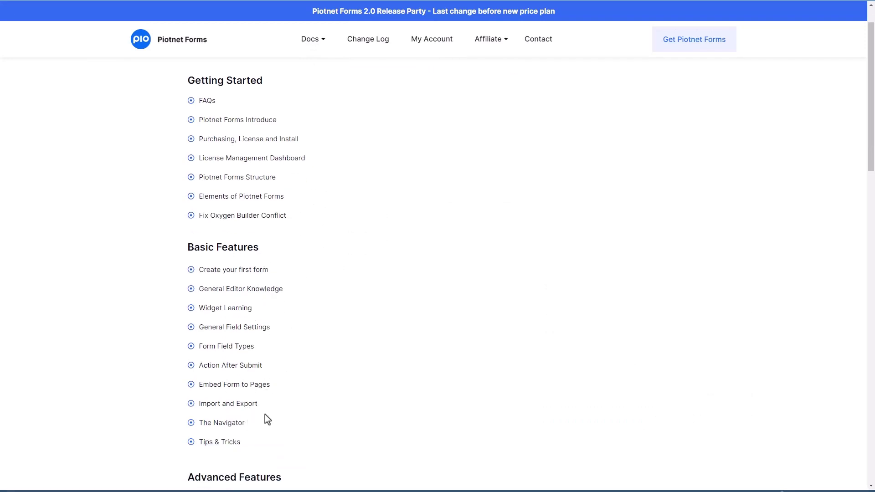
click(229, 349)
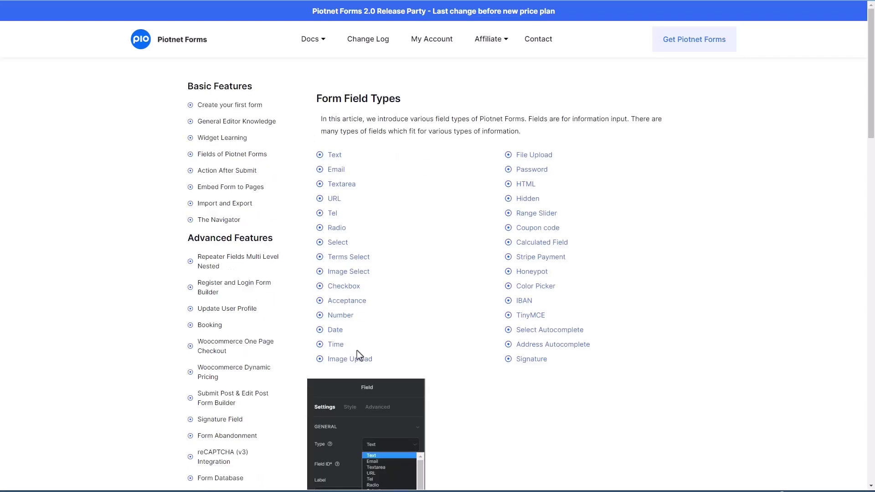
mouse_move(313, 39)
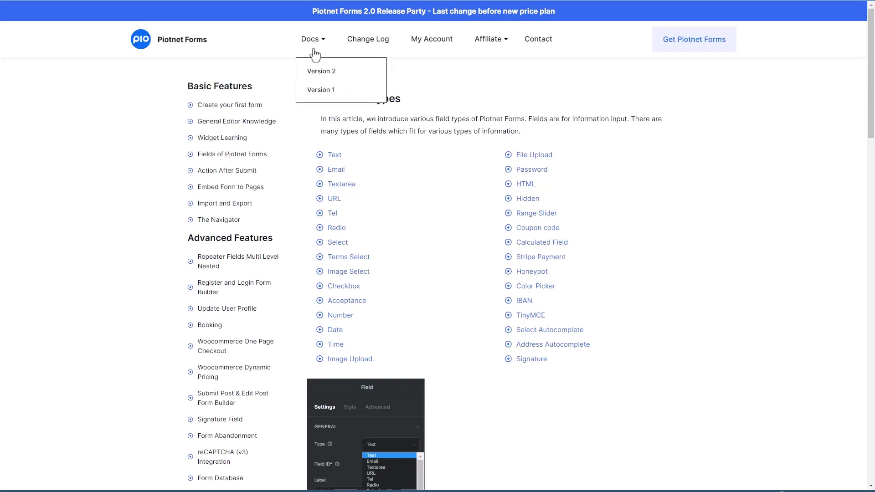
click(313, 73)
scroll(169, 162, down, 8)
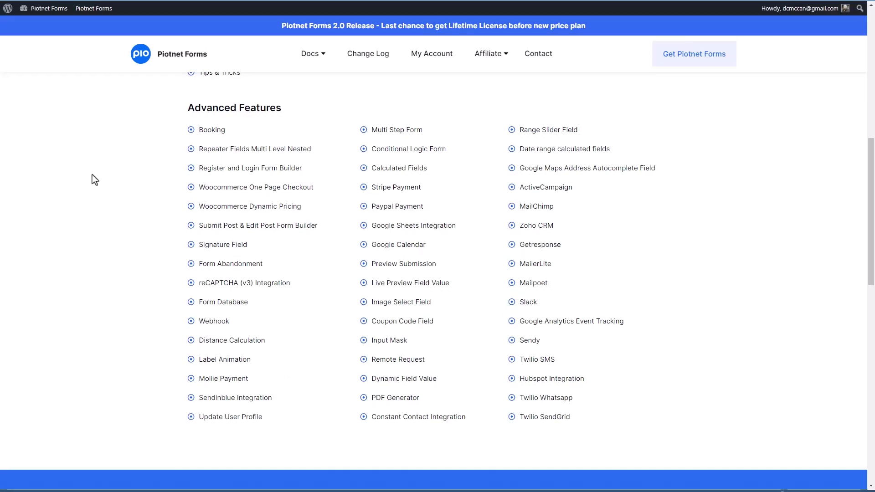
Scroll down the Piotnet Forms site to the Choose your plan pricing cards.
scroll(92, 174, down, 6)
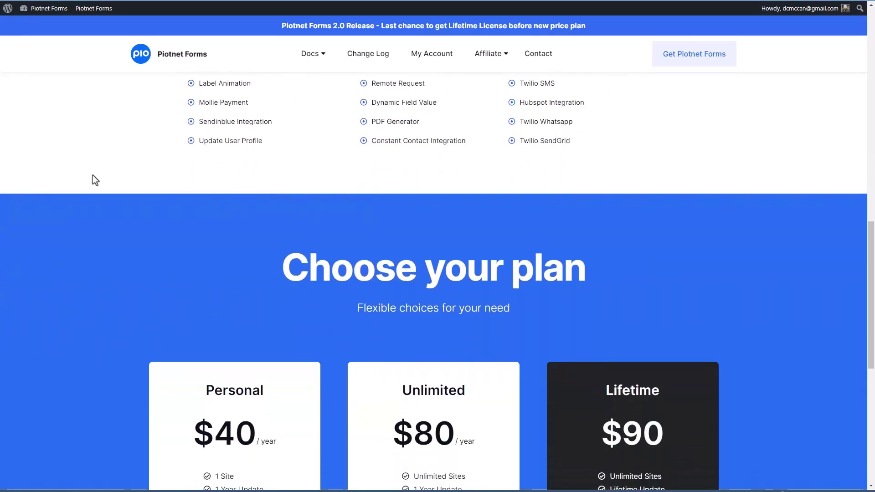
scroll(92, 175, down, 4)
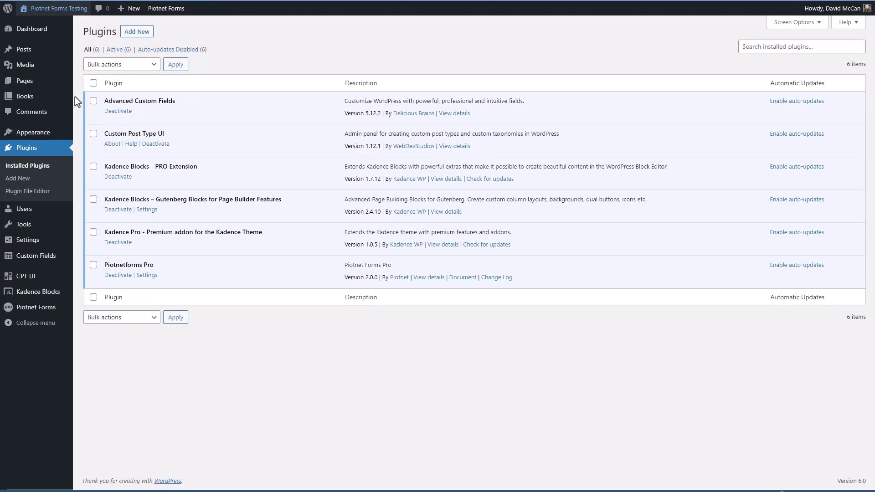
Open Piotnet Forms > Settings from the admin sidebar, showing the valid License status.
mouse_move(35, 98)
mouse_move(24, 310)
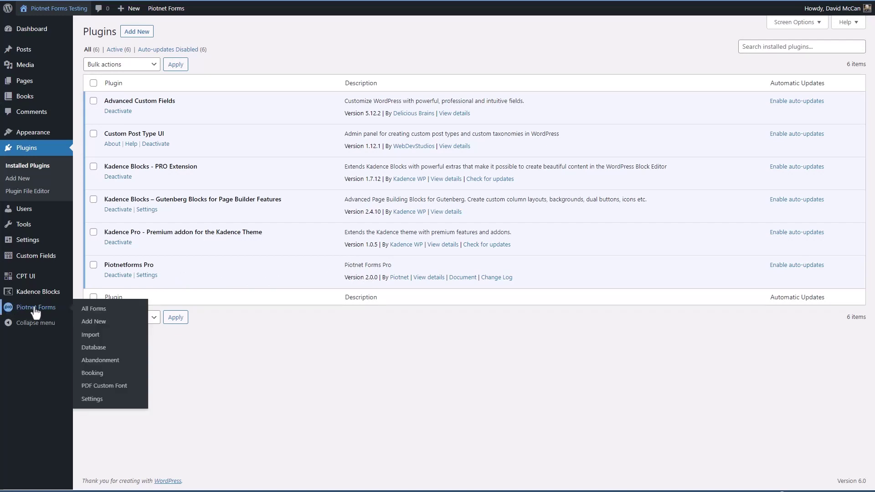
click(85, 401)
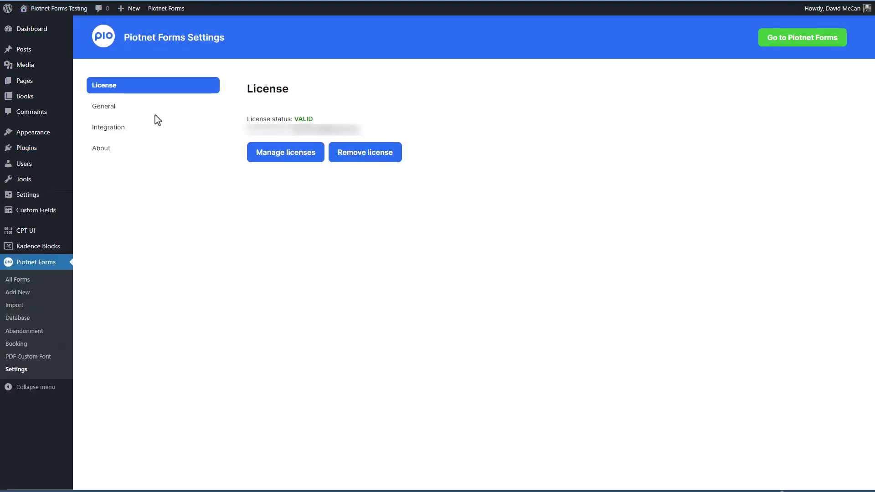
Review the General, Integration and About settings tabs, then open the PDF Custom Font list.
click(104, 110)
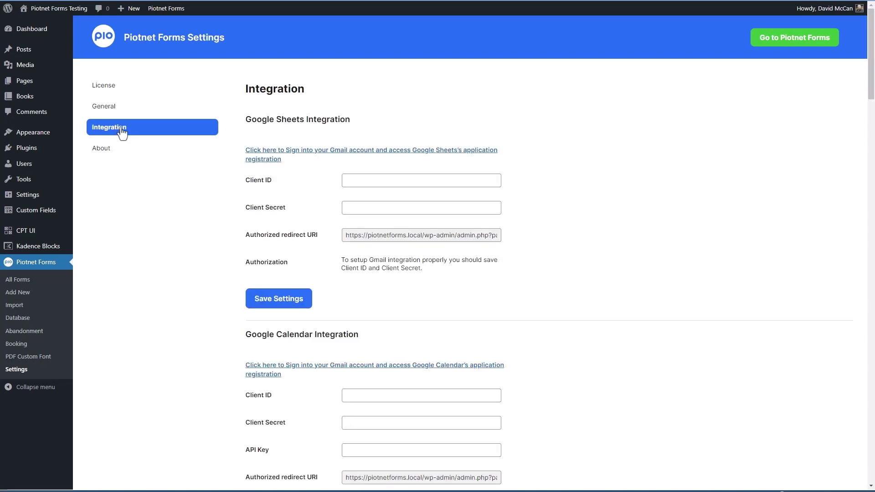
scroll(246, 135, down, 7)
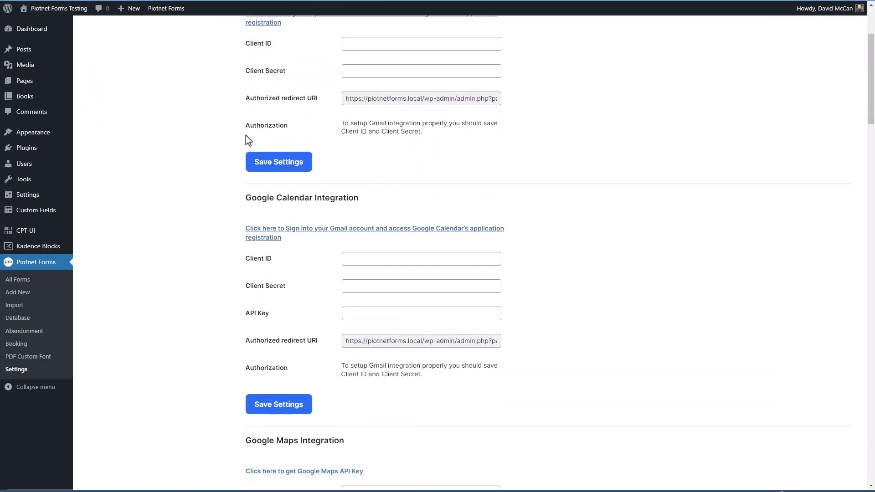
scroll(246, 137, down, 2)
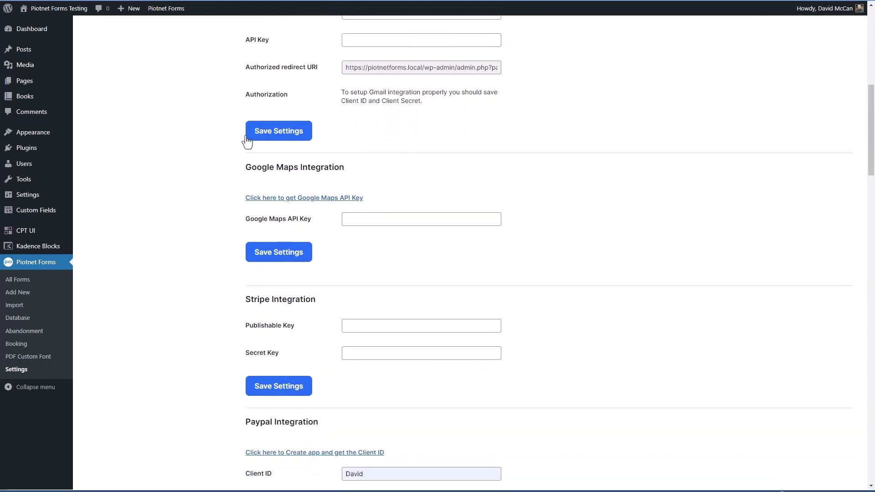
scroll(246, 137, up, 9)
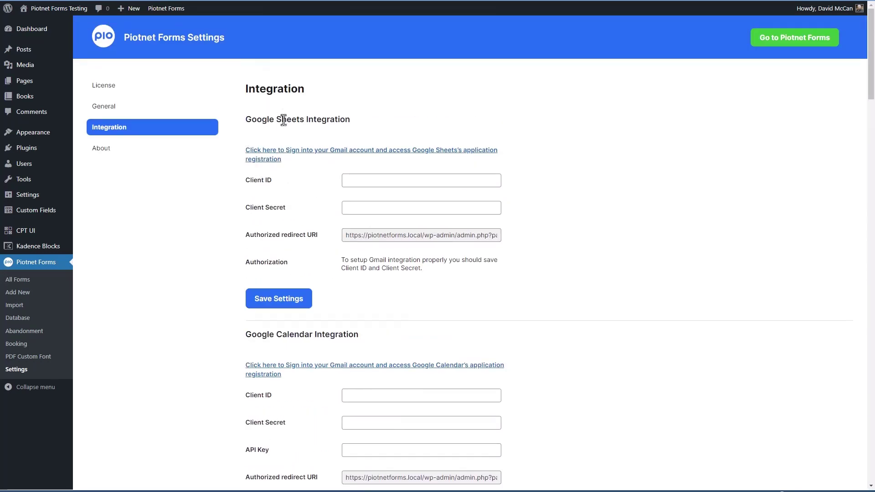
click(102, 150)
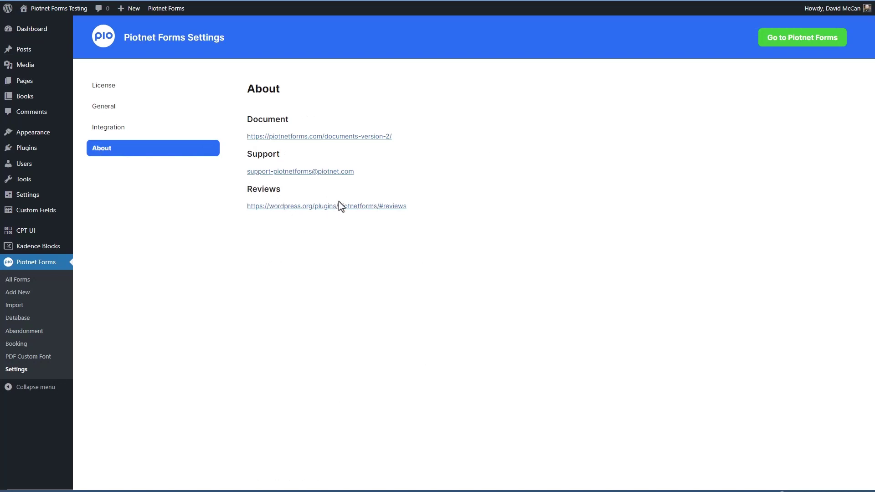
click(20, 357)
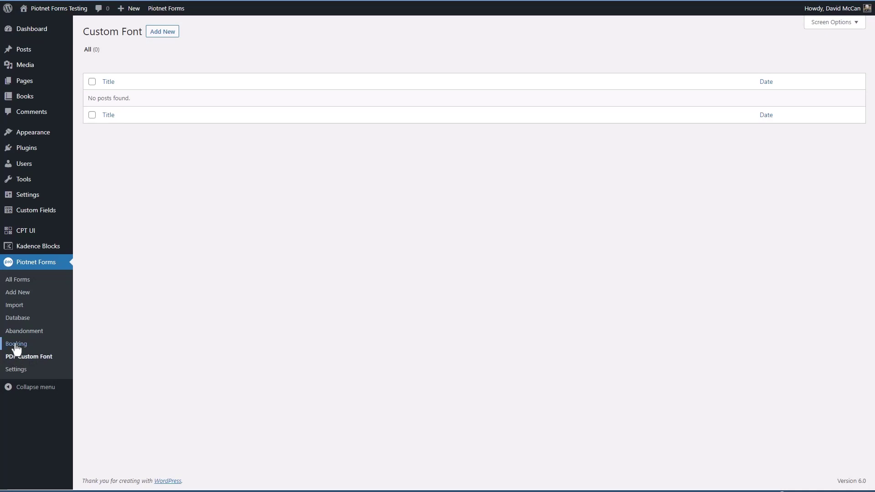
Browse the empty Booking, Abandonment and Database lists and the Import page, then open Add New.
click(16, 347)
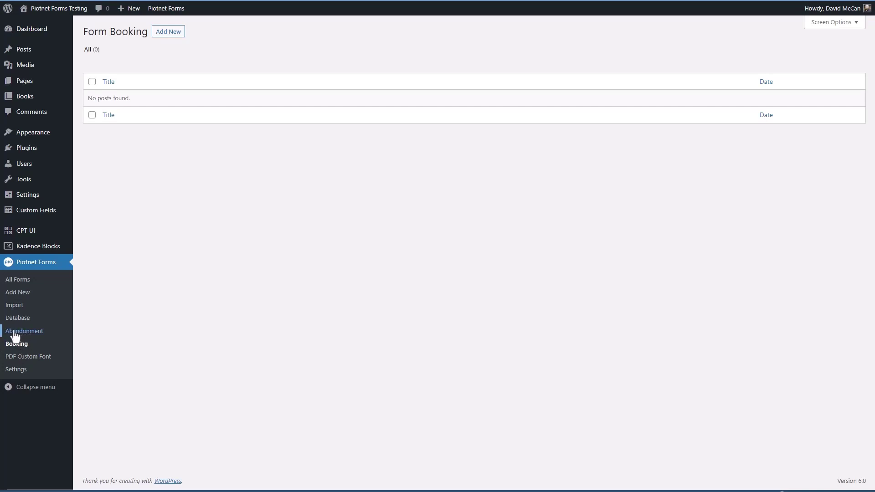
click(14, 334)
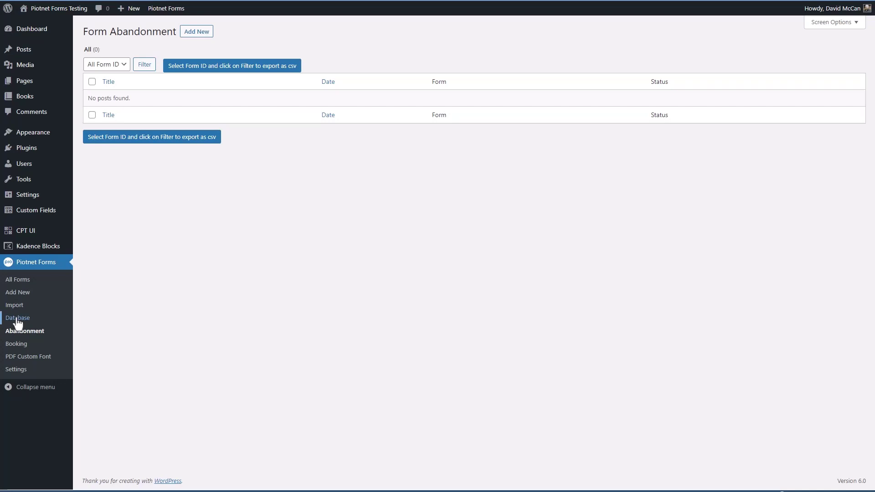
click(18, 321)
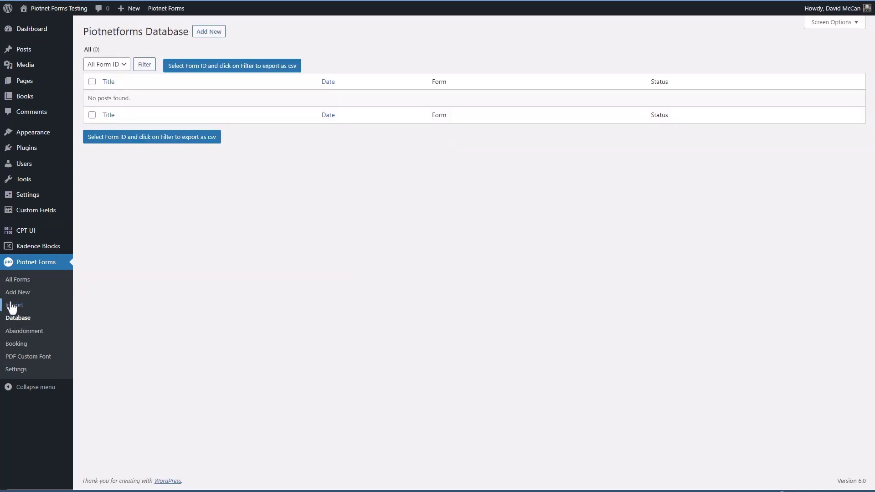
click(12, 306)
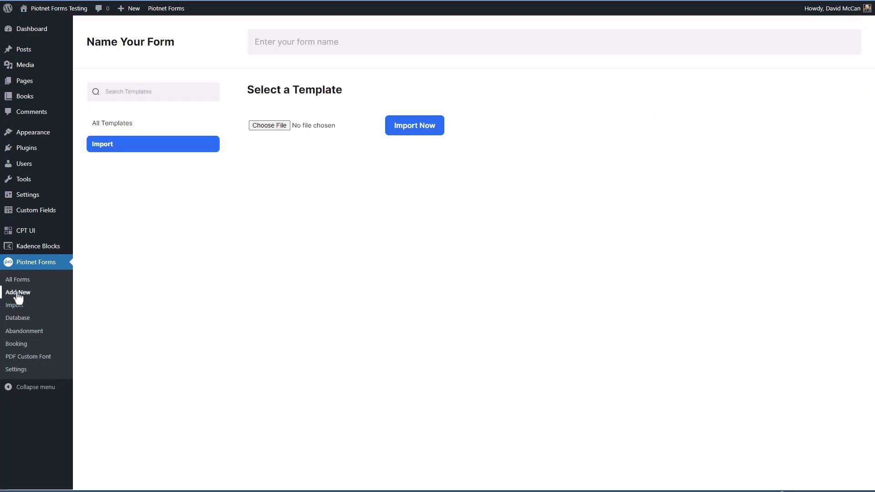
click(18, 295)
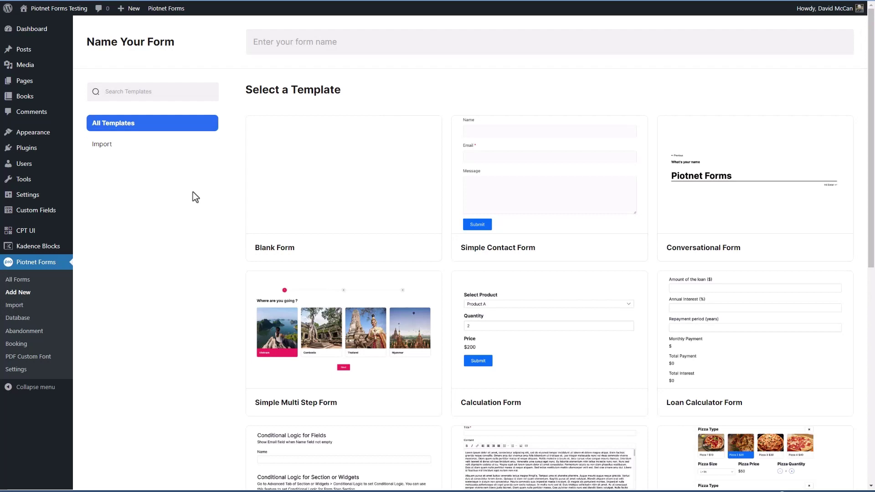
Scroll down through the Add New template gallery, looking over each template card.
mouse_move(297, 155)
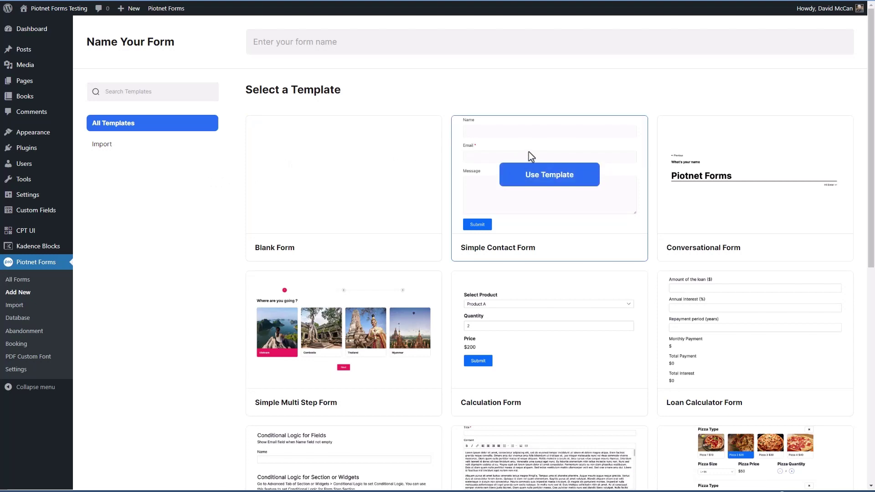
mouse_move(680, 156)
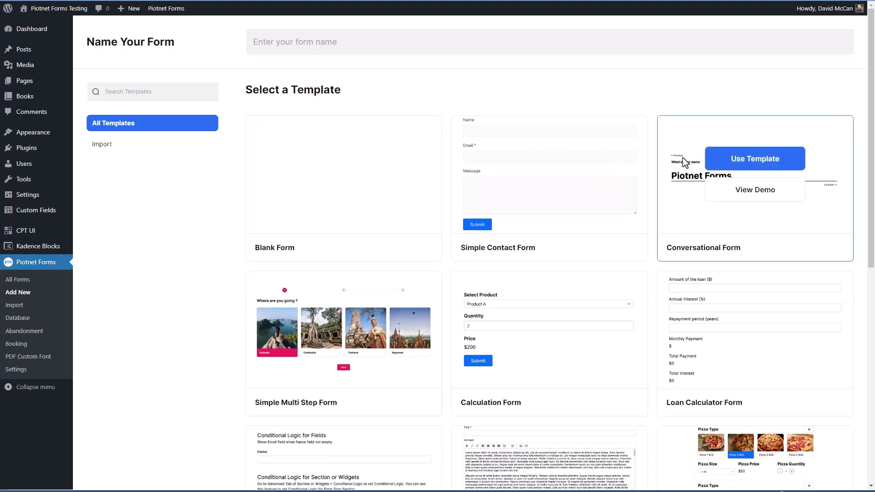
scroll(390, 232, down, 4)
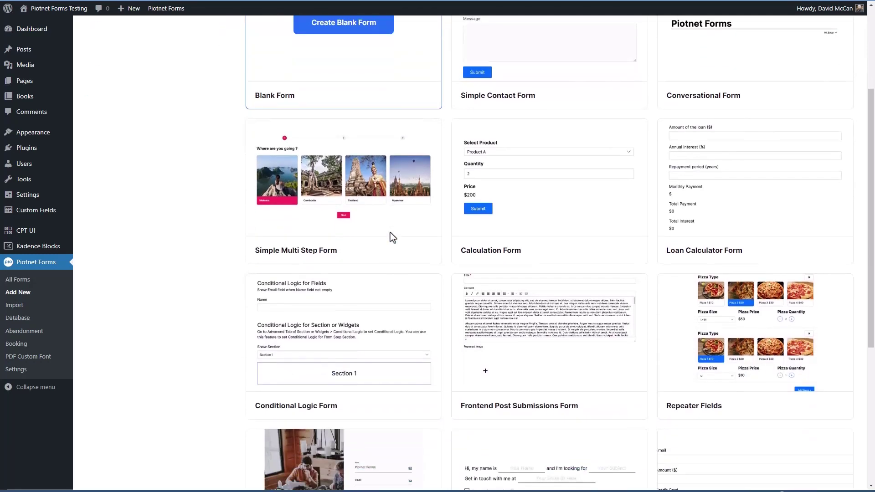
mouse_move(542, 188)
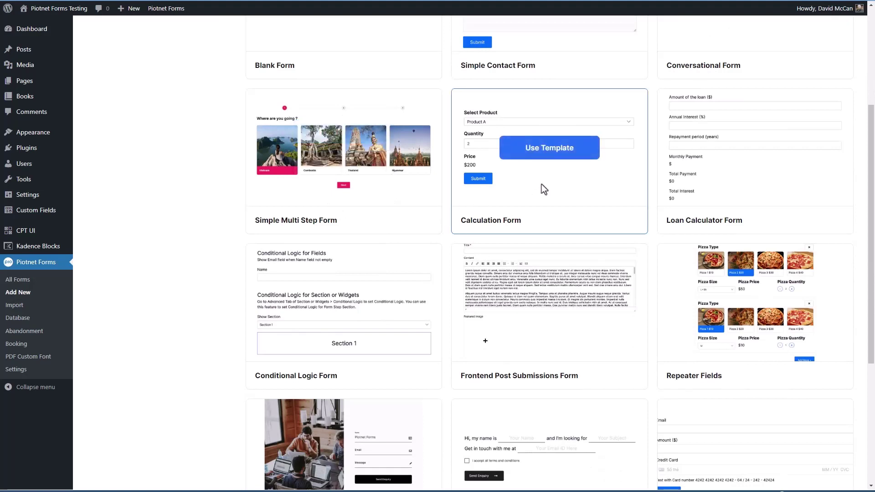
mouse_move(711, 178)
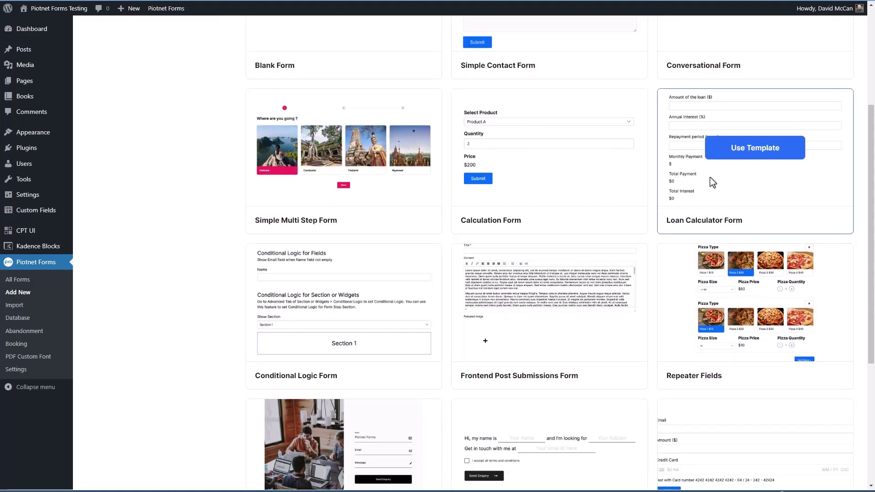
scroll(317, 230, down, 1)
mouse_move(318, 230)
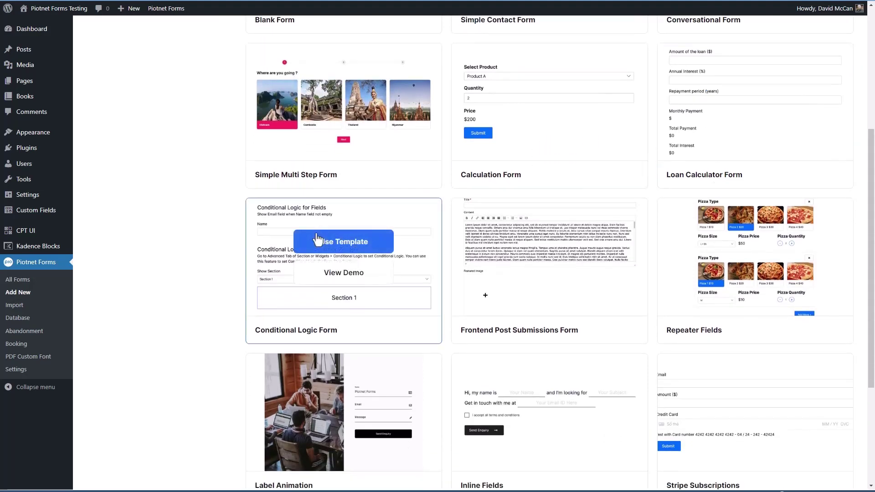
mouse_move(524, 231)
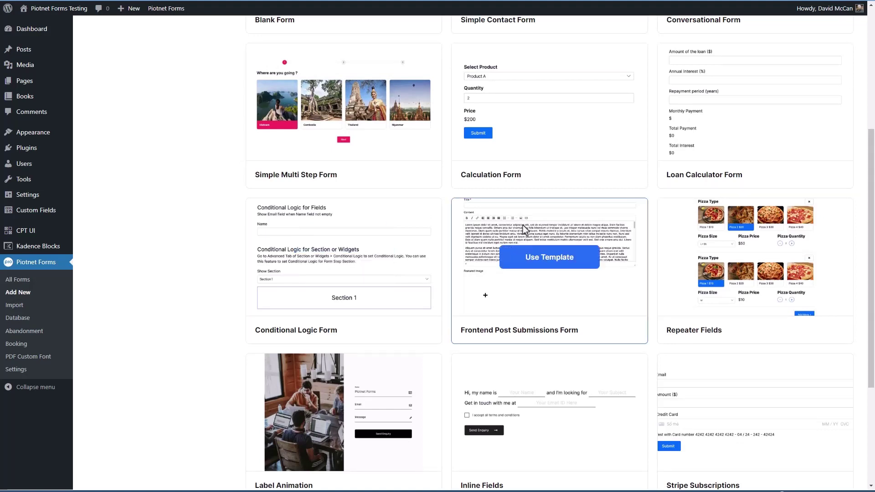
mouse_move(676, 220)
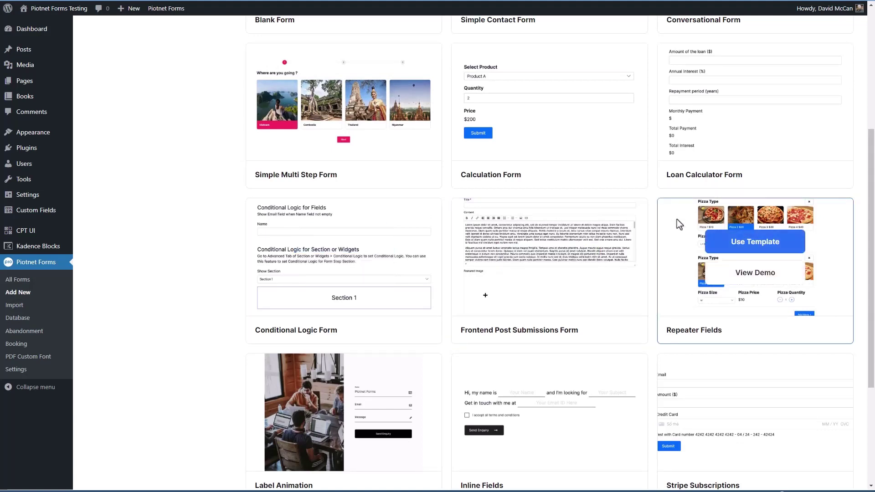
scroll(677, 220, down, 3)
mouse_move(513, 271)
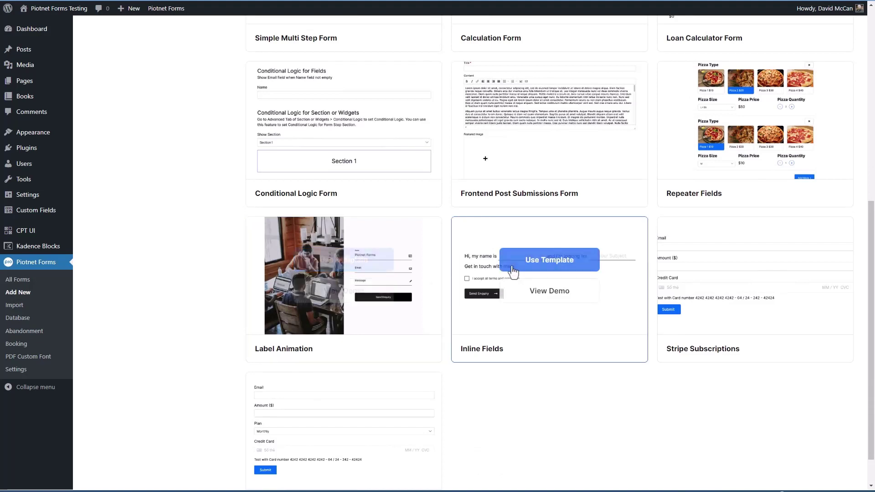
mouse_move(690, 269)
scroll(690, 270, down, 1)
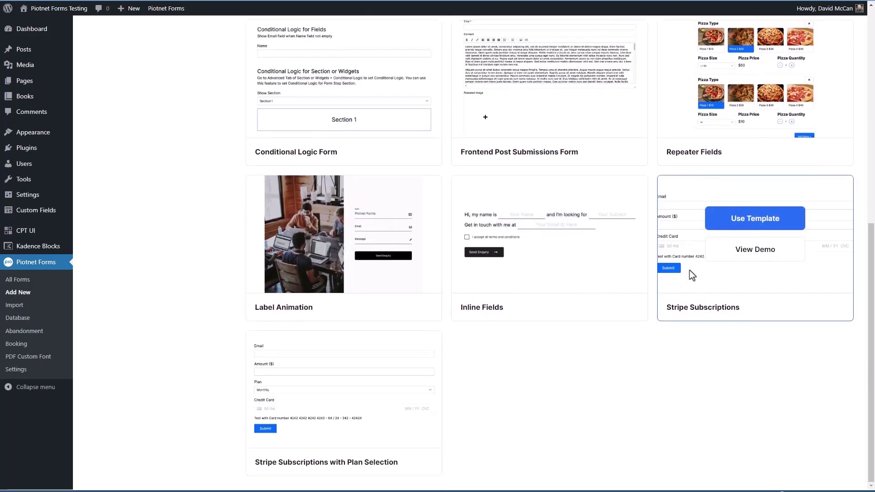
mouse_move(405, 409)
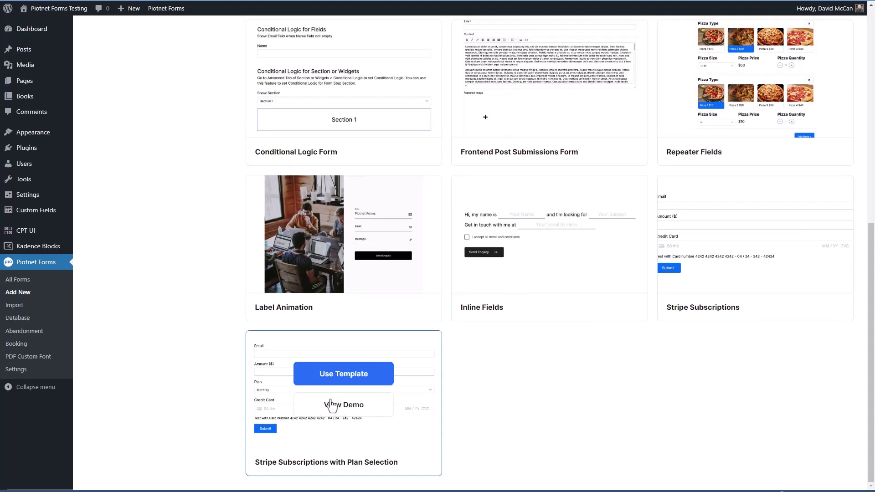
Scroll back up the templates, then open the Books > All Books admin list.
scroll(331, 405, up, 2)
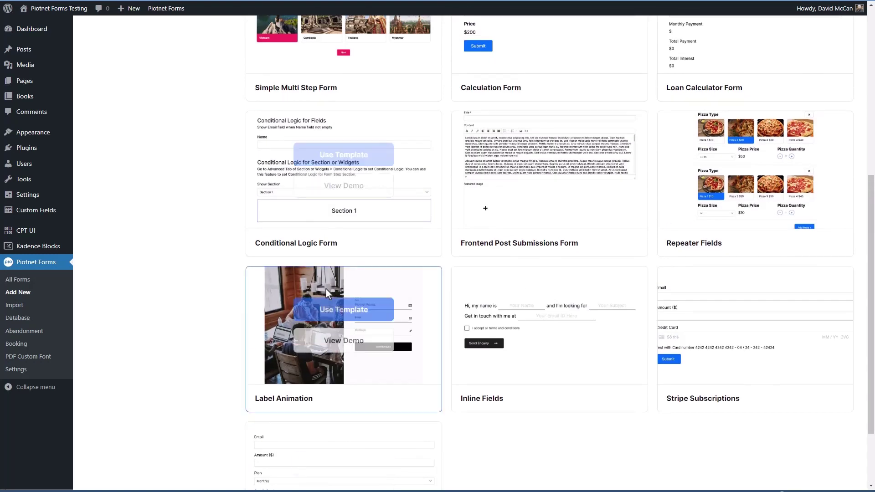
mouse_move(680, 201)
scroll(665, 232, up, 2)
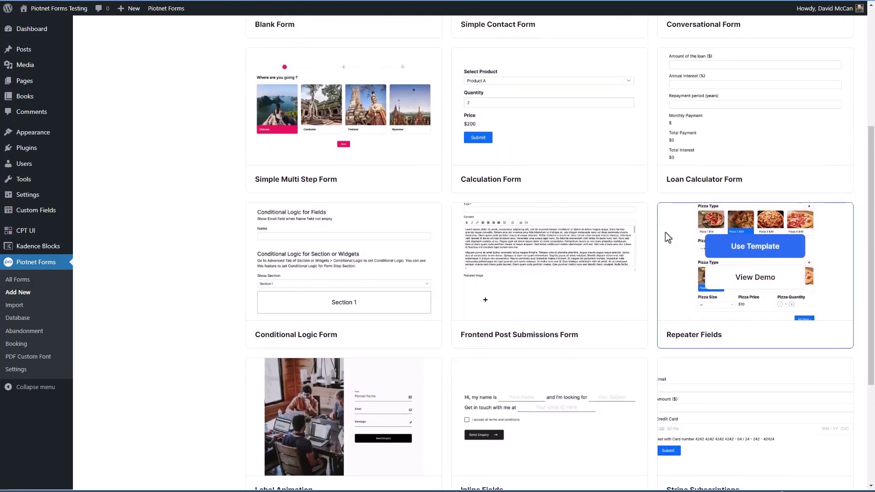
scroll(665, 233, up, 1)
mouse_move(576, 210)
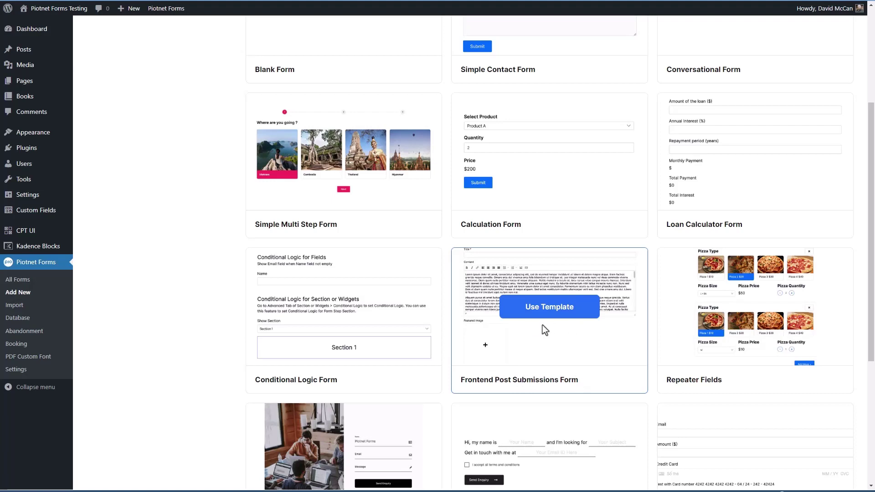
mouse_move(24, 98)
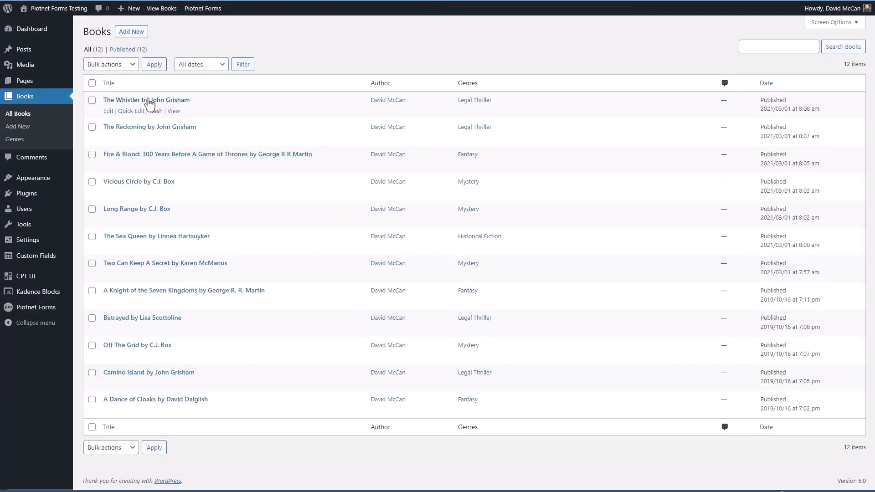
click(153, 101)
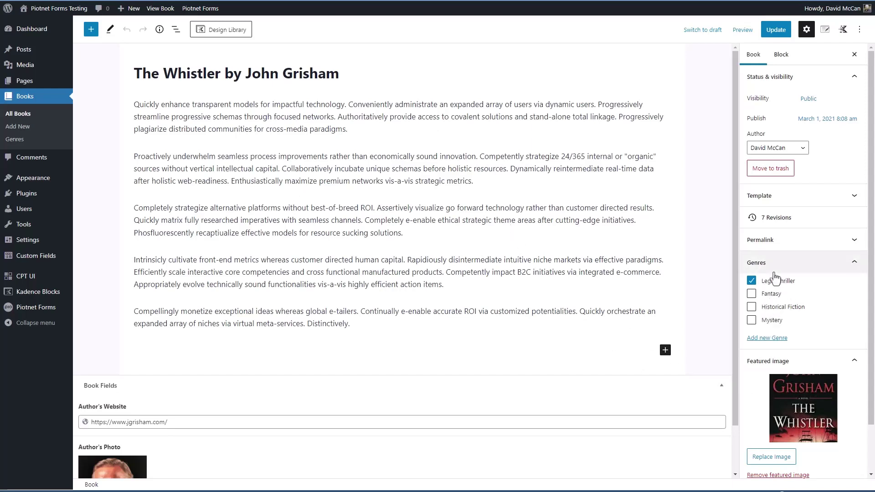
Scroll through The Whistler's Genres and Book Fields, then go to Piotnet Forms > Add New.
scroll(775, 278, down, 1)
scroll(456, 351, down, 1)
mouse_move(136, 423)
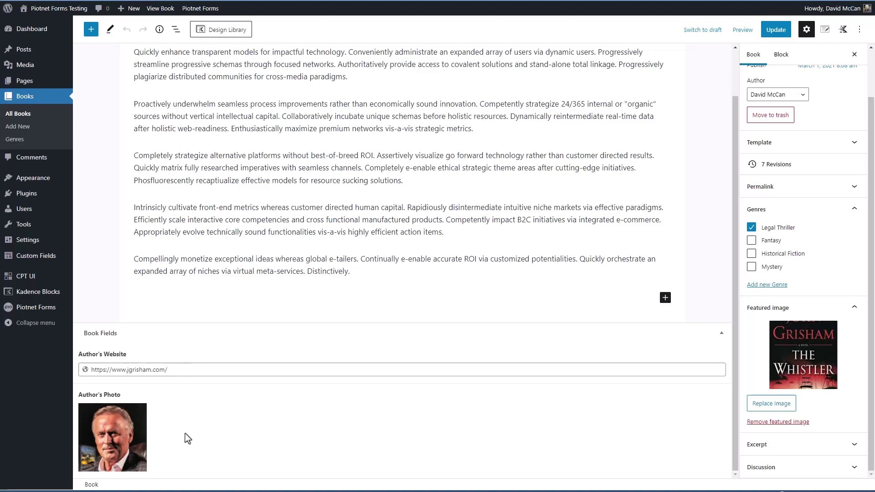
scroll(220, 422, up, 1)
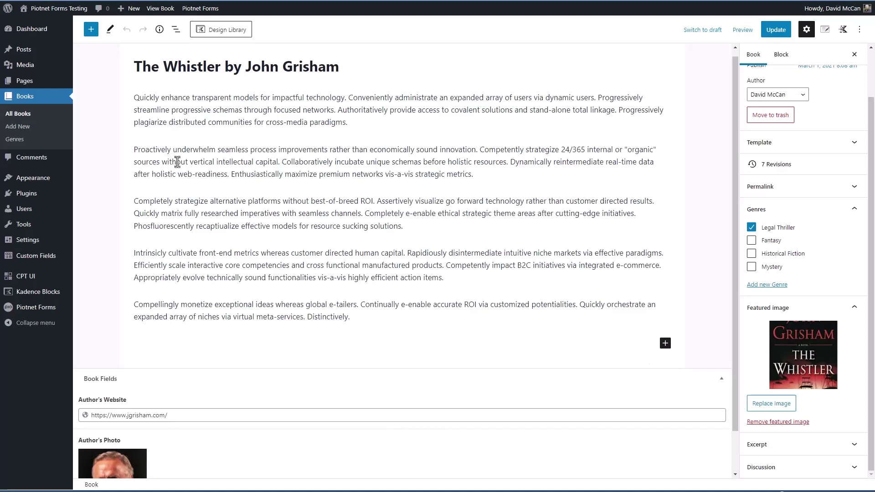
mouse_move(41, 308)
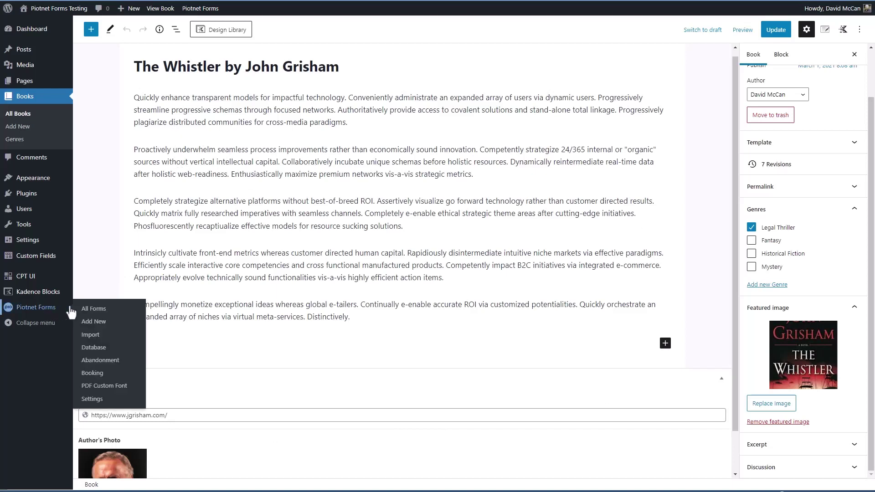
click(93, 321)
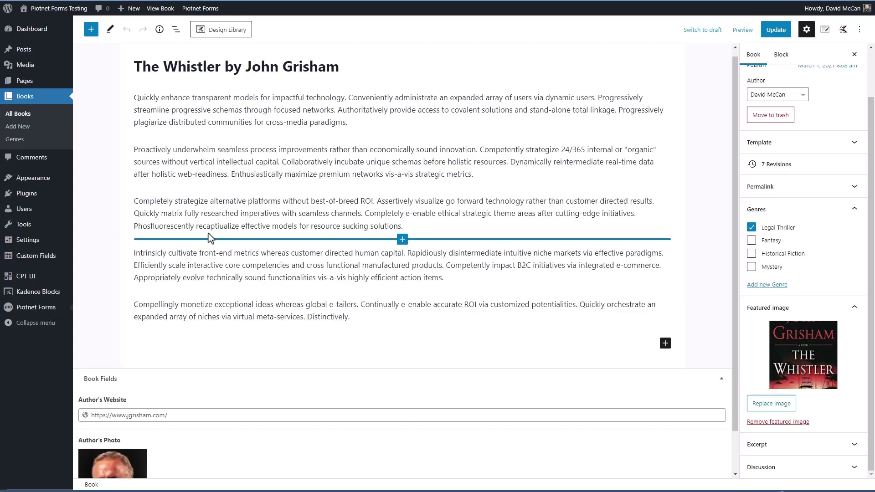
scroll(207, 232, down, 5)
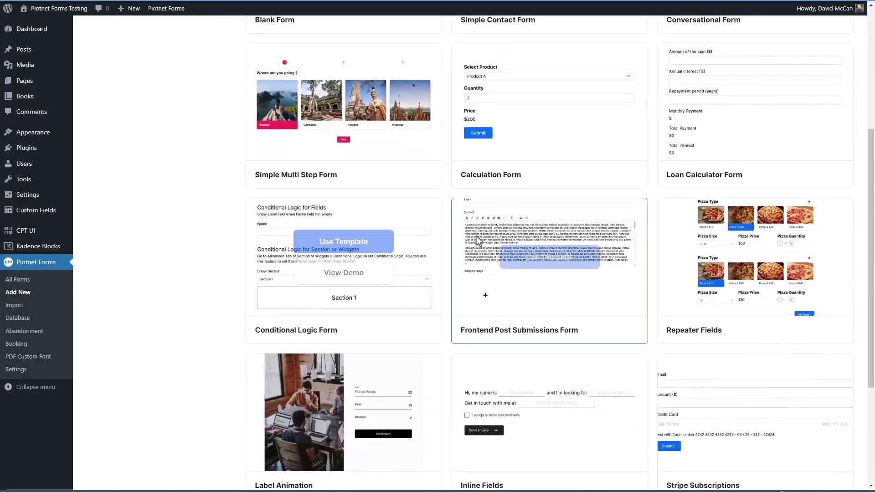
Use the Frontend Post Submissions Form template and scroll through its Title, Content, Featured Image and Location fields.
click(545, 262)
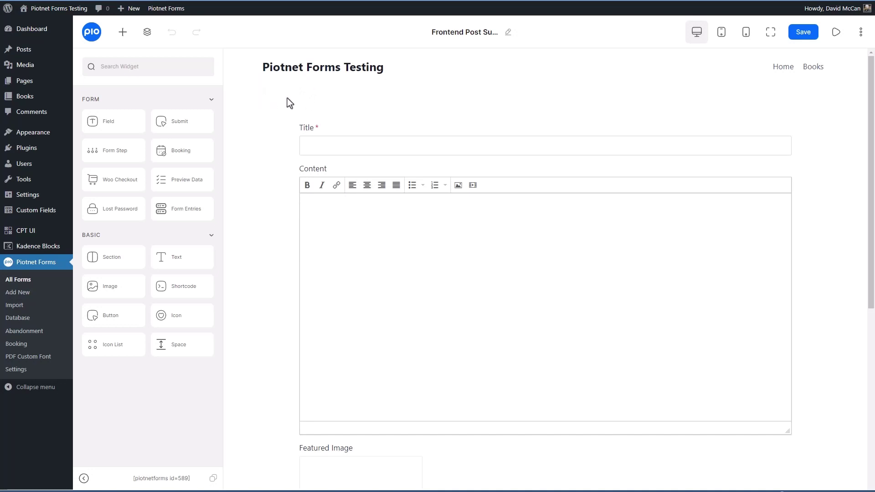
scroll(272, 102, down, 1)
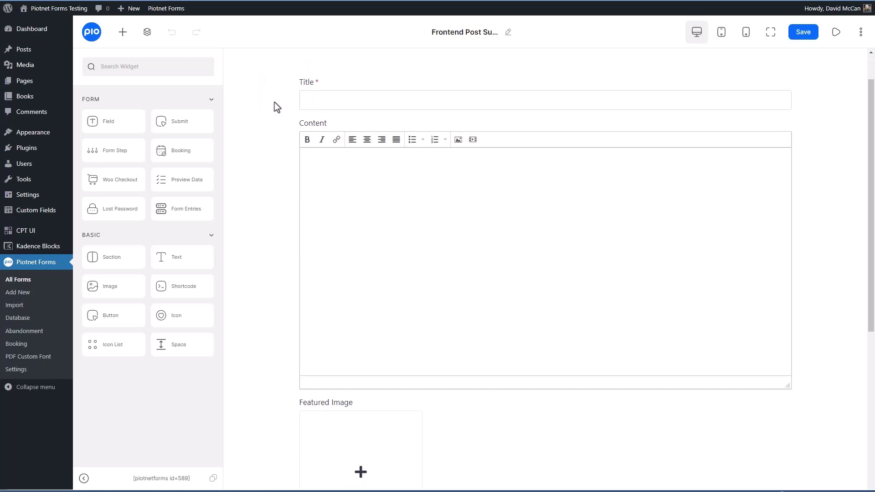
scroll(268, 187, down, 3)
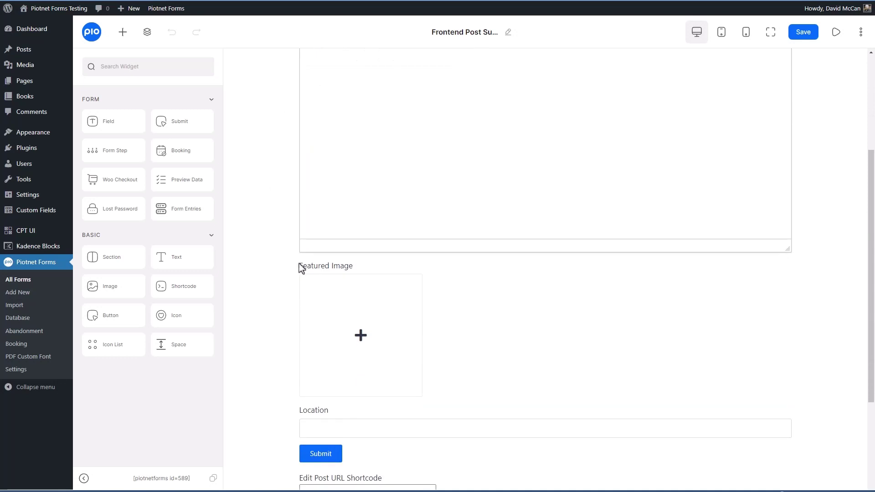
scroll(273, 247, down, 3)
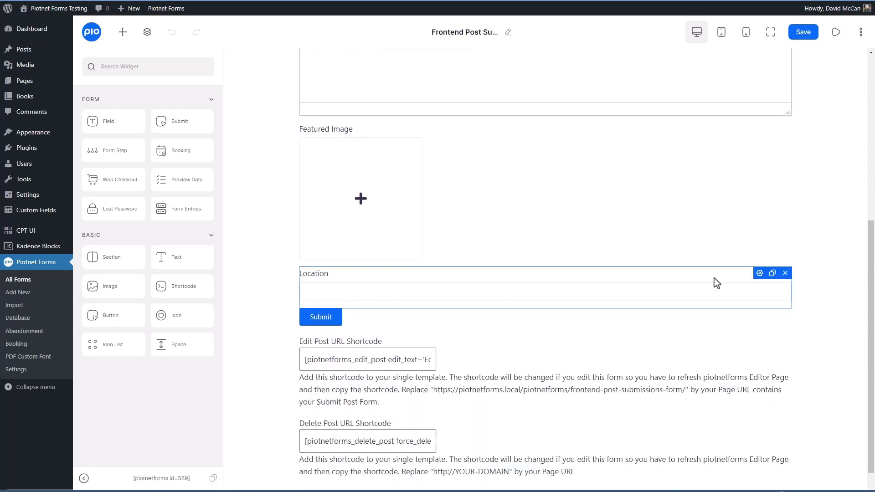
Delete the Location field, then select the Title field to view its settings.
click(784, 274)
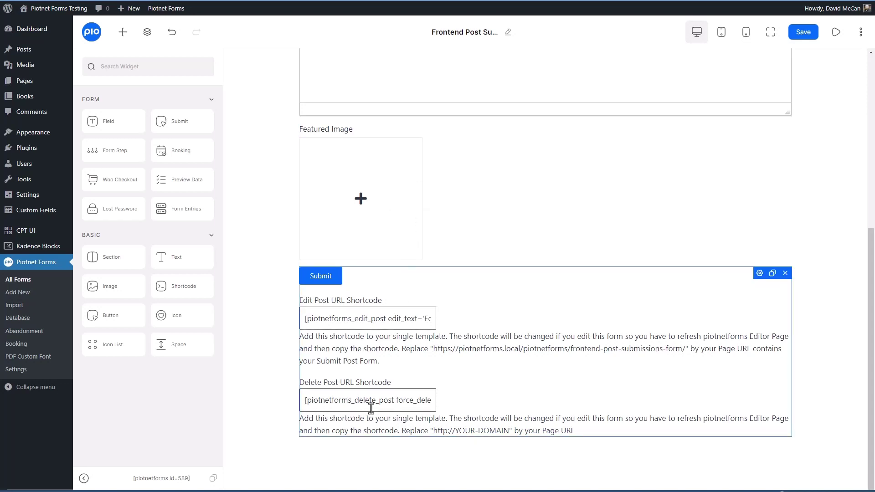
scroll(284, 415, up, 5)
scroll(281, 409, up, 3)
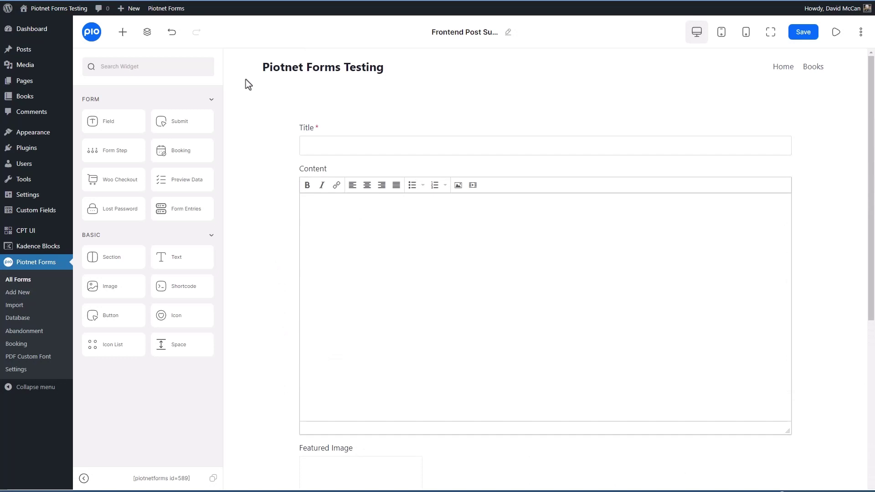
click(467, 144)
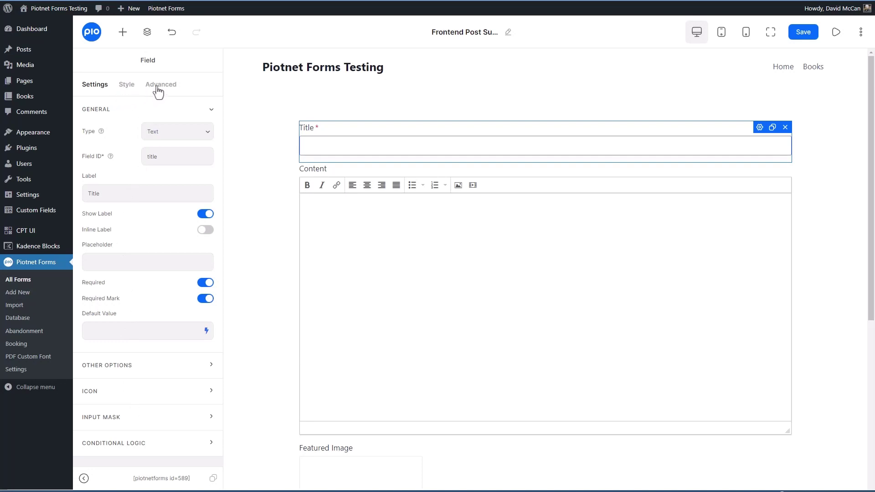
In the Layers Navigator, drag the Featured Image upload row to reorder it.
click(123, 36)
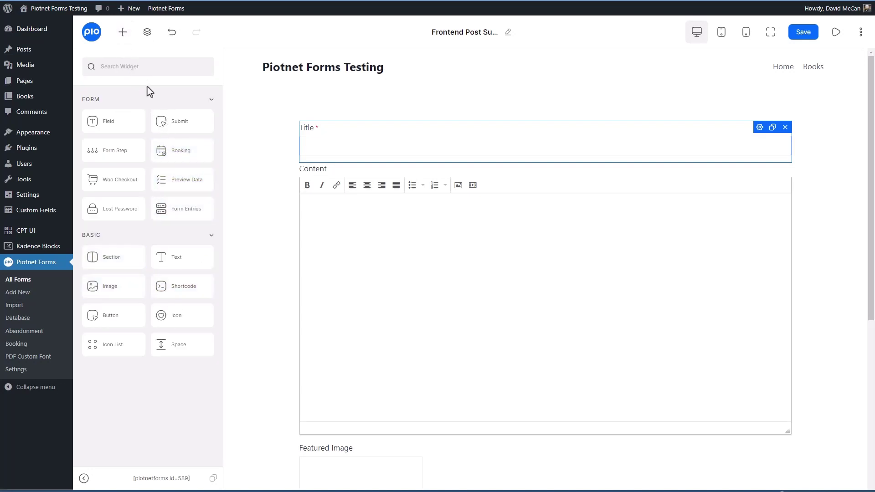
click(147, 33)
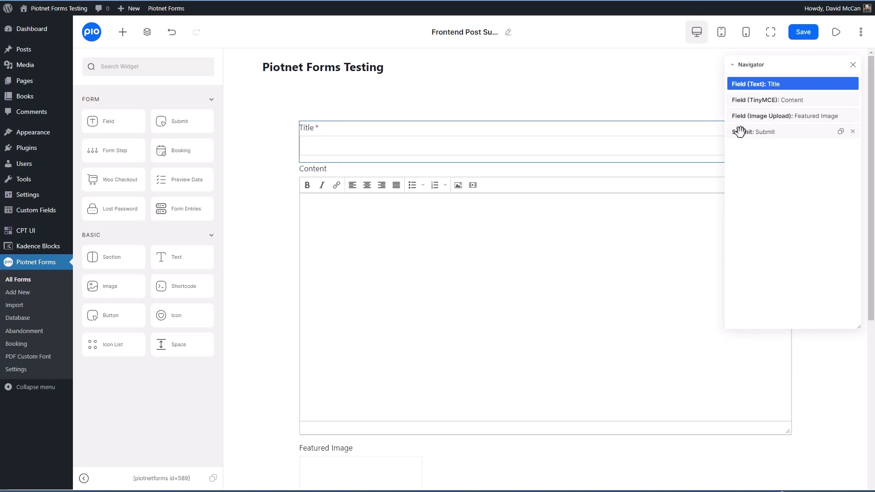
mouse_move(740, 110)
mouse_down()
mouse_move(740, 127)
mouse_move(741, 116)
mouse_up()
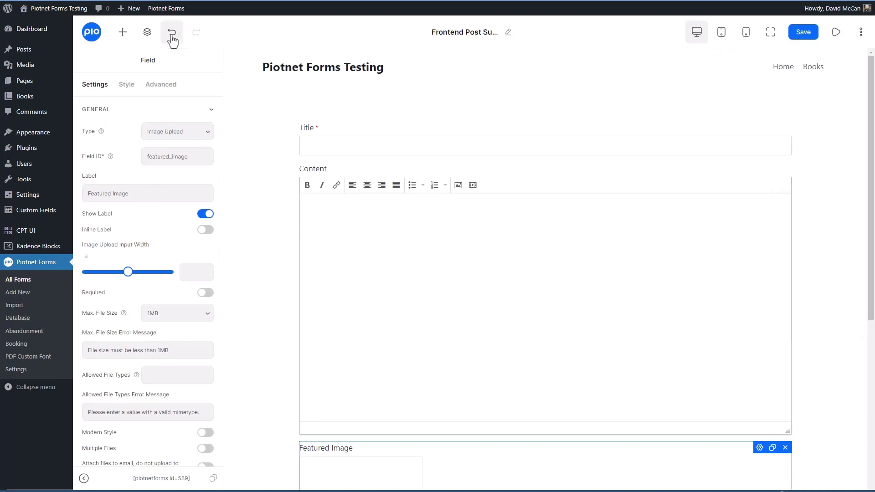
In Form Settings, replace 'Post' with 'Book' to title the form Frontend Book Submissions Form.
click(508, 33)
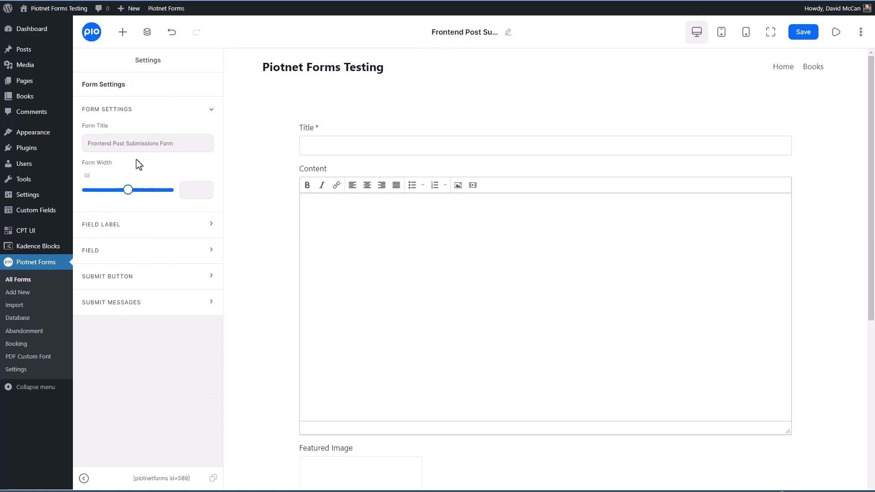
double_click(114, 143)
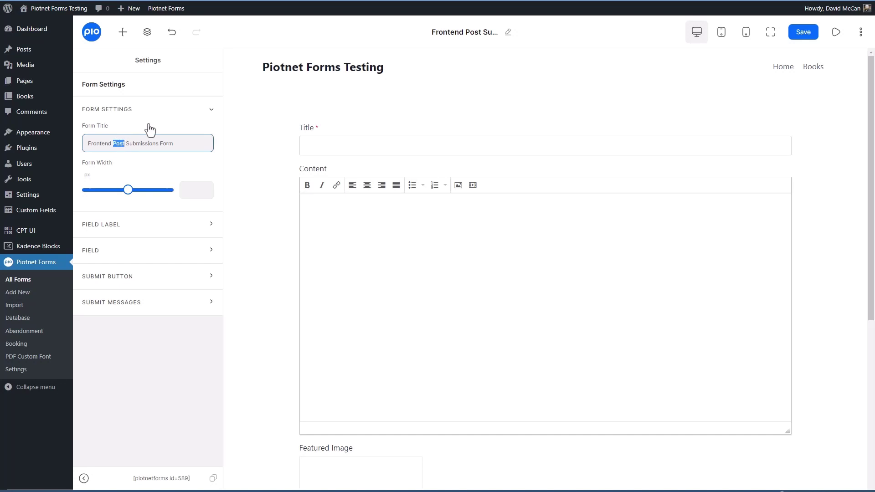
text(Book)
click(149, 126)
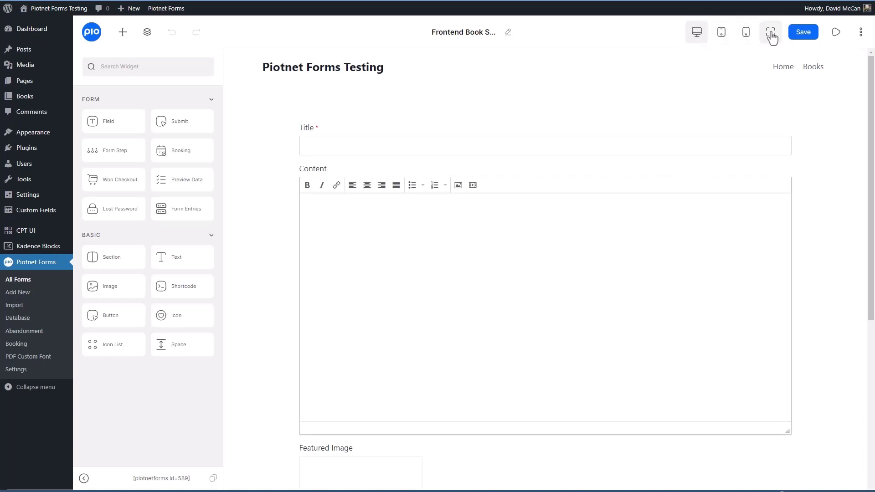
click(771, 33)
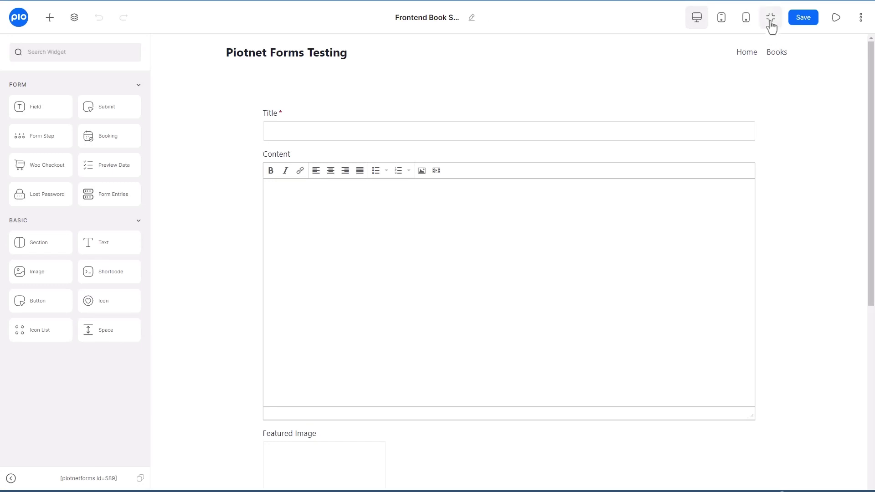
click(771, 19)
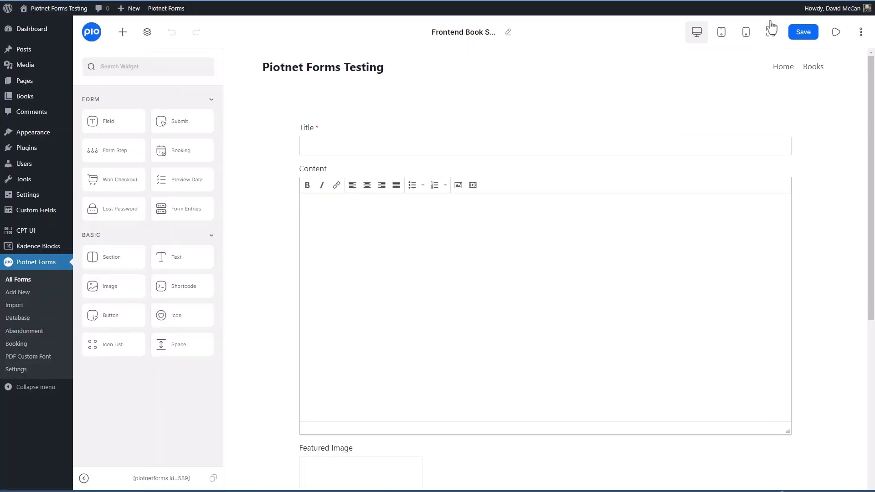
click(837, 34)
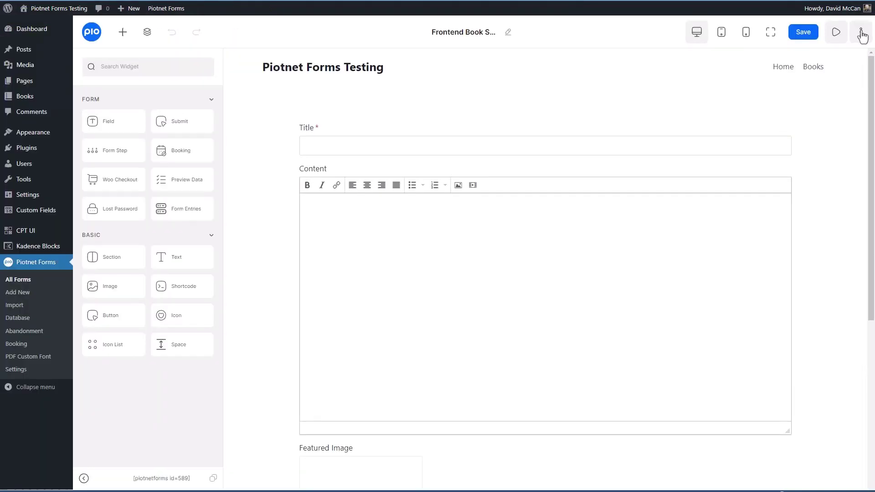
click(861, 35)
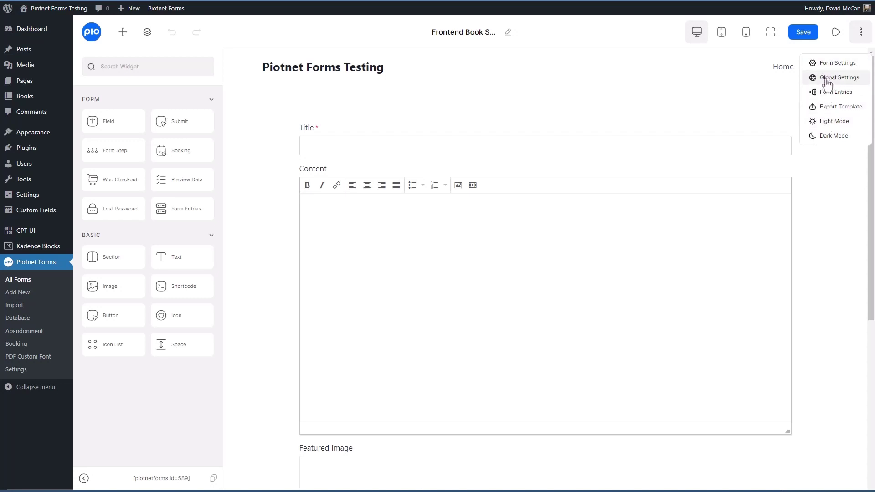
click(826, 80)
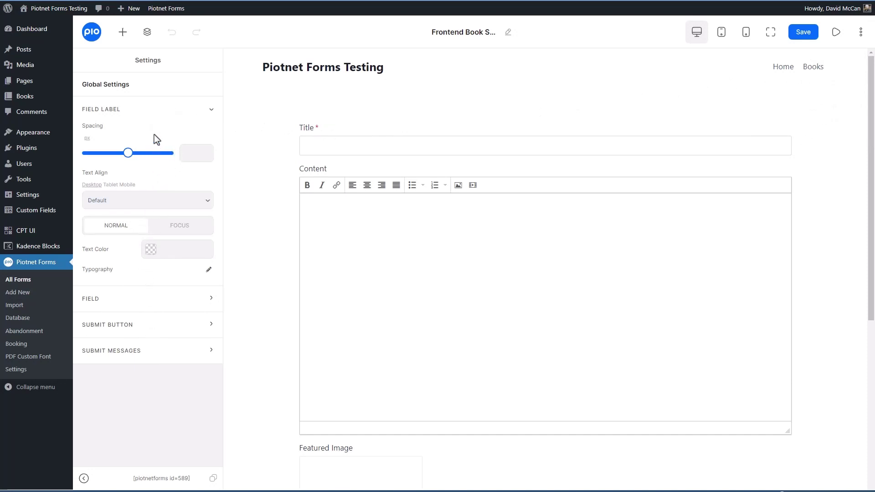
click(123, 32)
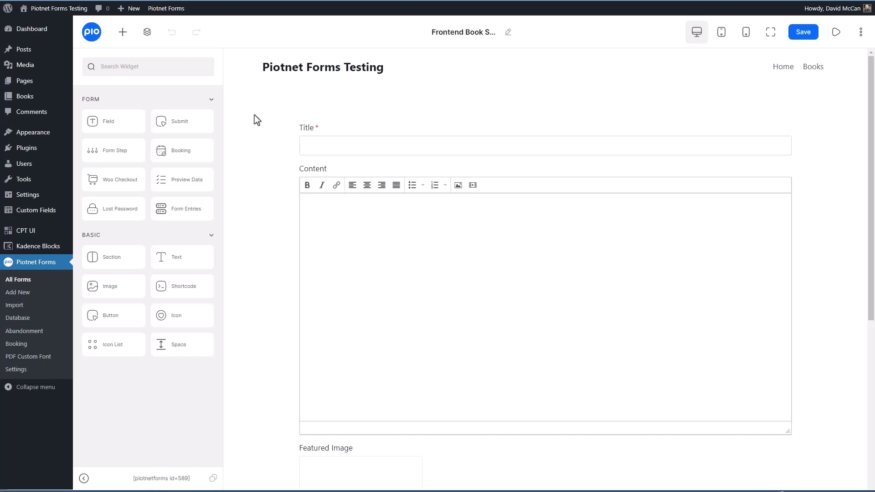
Check the Title field's Type choices, leaving it set to Text.
click(322, 144)
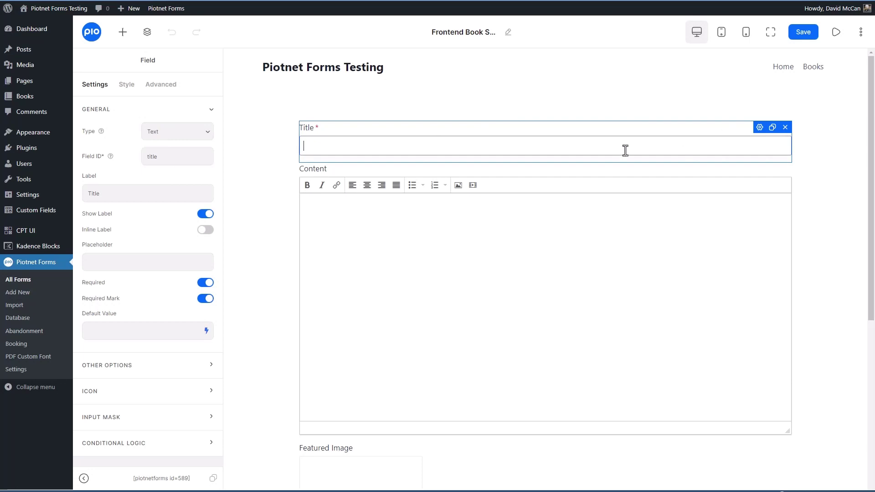
click(208, 136)
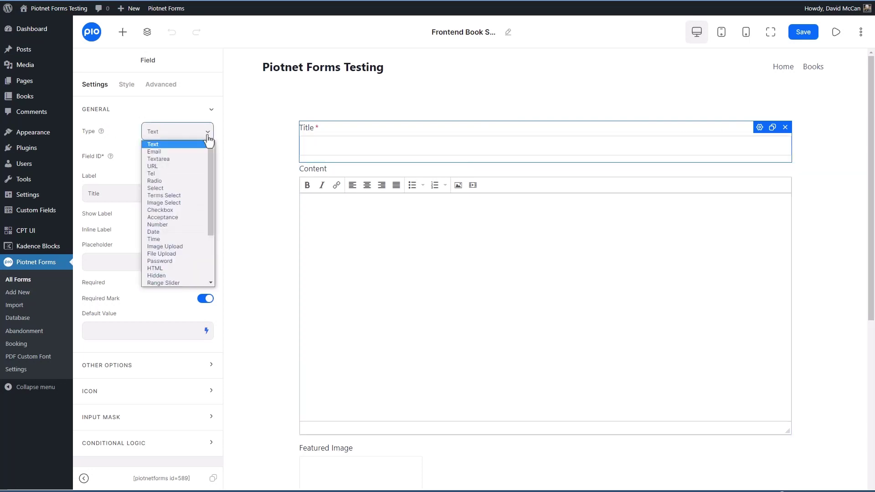
mouse_move(211, 168)
mouse_down()
mouse_move(212, 223)
mouse_move(220, 159)
mouse_up()
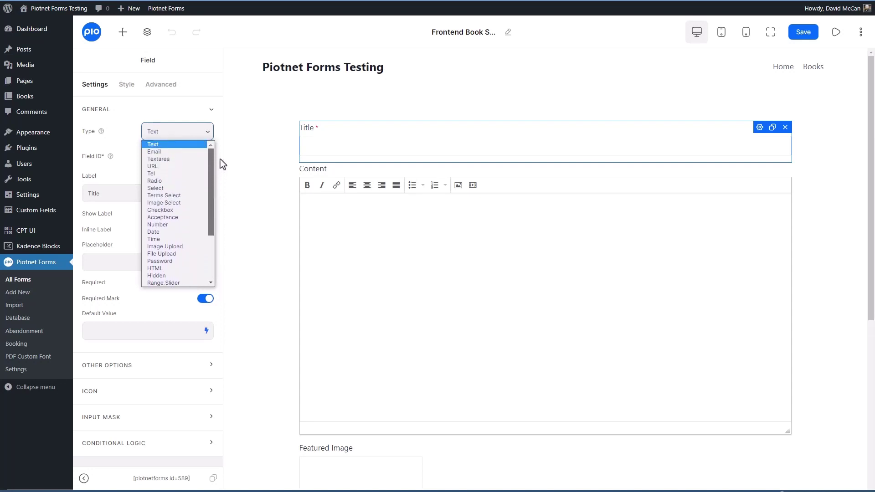
click(220, 160)
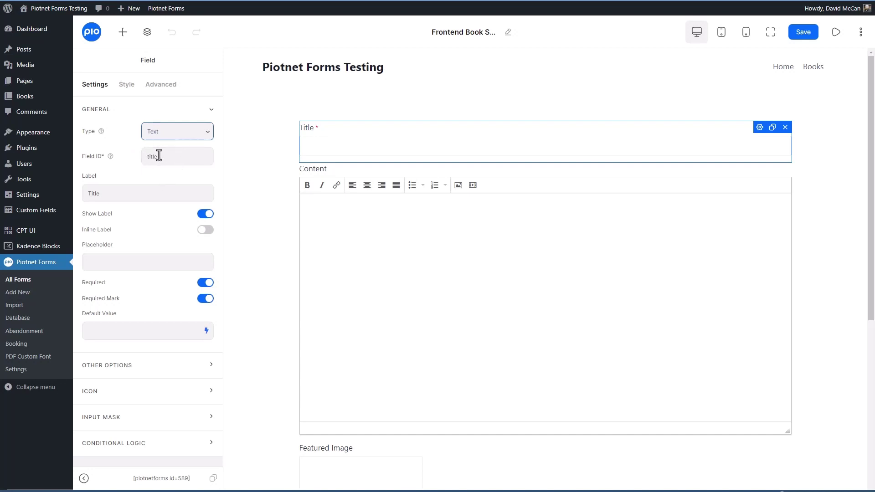
mouse_move(41, 101)
Expand and collapse the Title field's Other Options, then scroll down to the Content field.
click(172, 367)
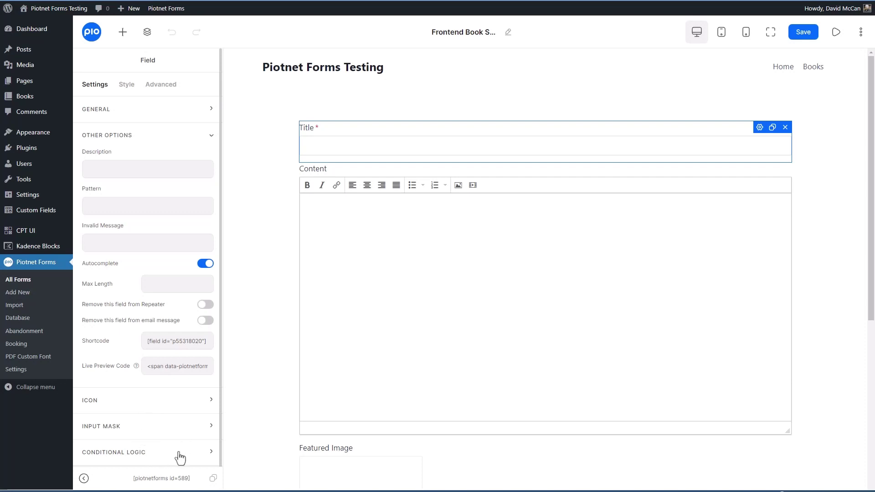
click(135, 136)
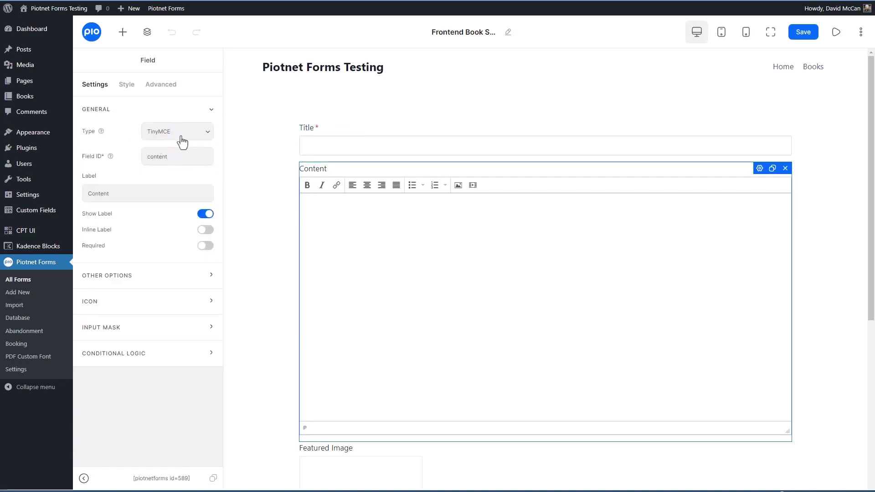
scroll(358, 250, down, 4)
Add a two-column section above Featured Image and move Featured Image into its left column.
click(360, 292)
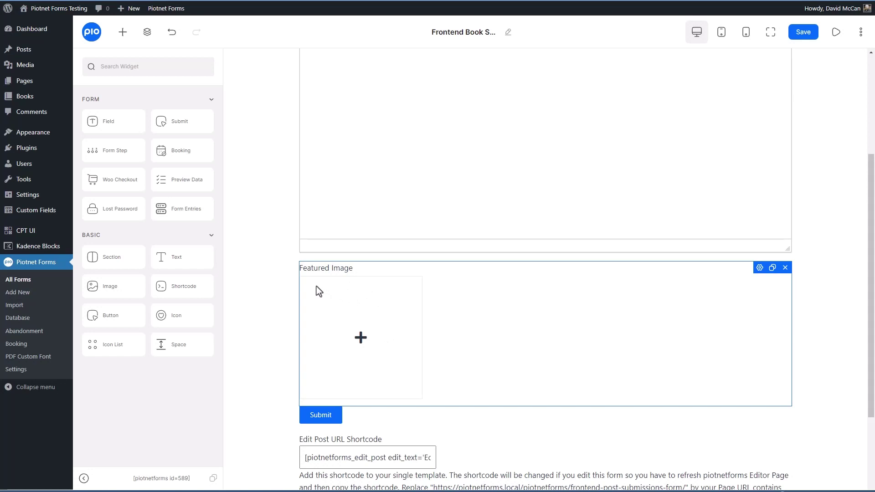
drag(111, 262, 418, 268)
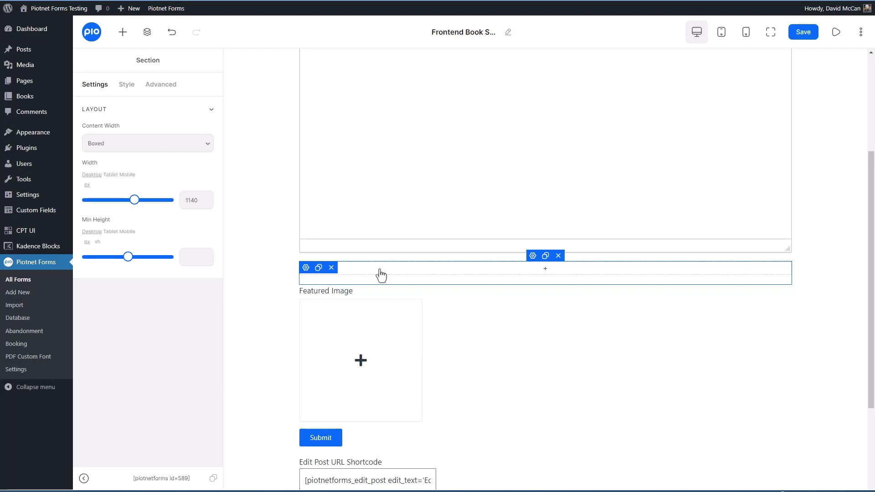
click(318, 268)
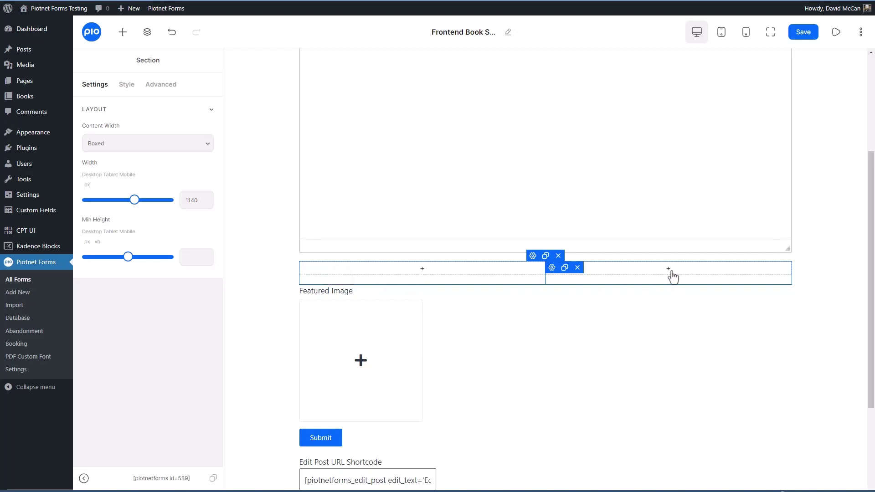
drag(502, 337, 460, 275)
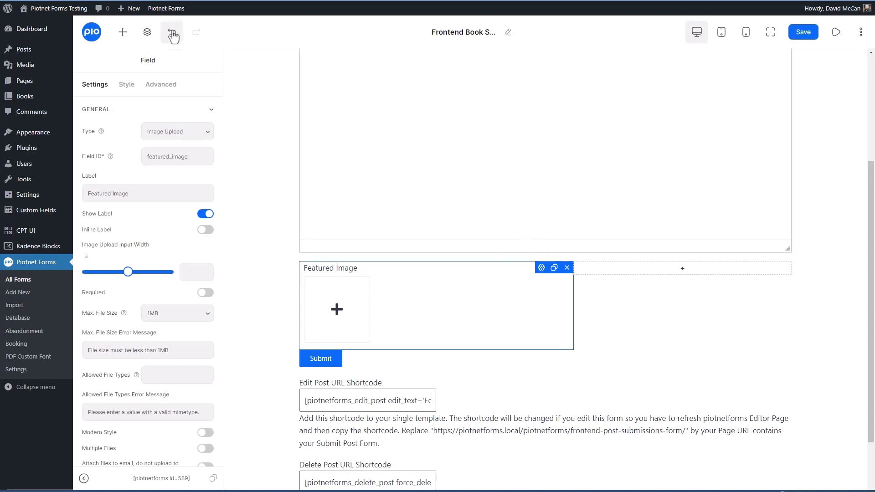
Drop a new field into the right column and make it an Image Upload field.
click(127, 35)
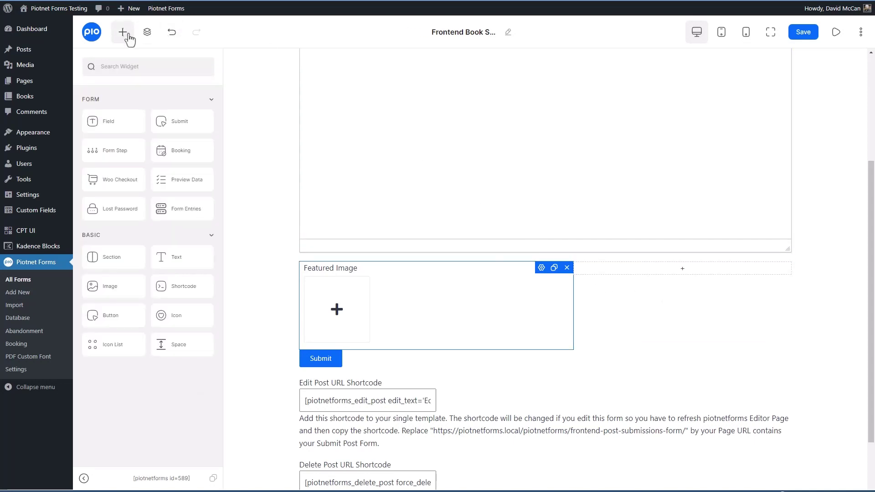
drag(112, 125, 670, 278)
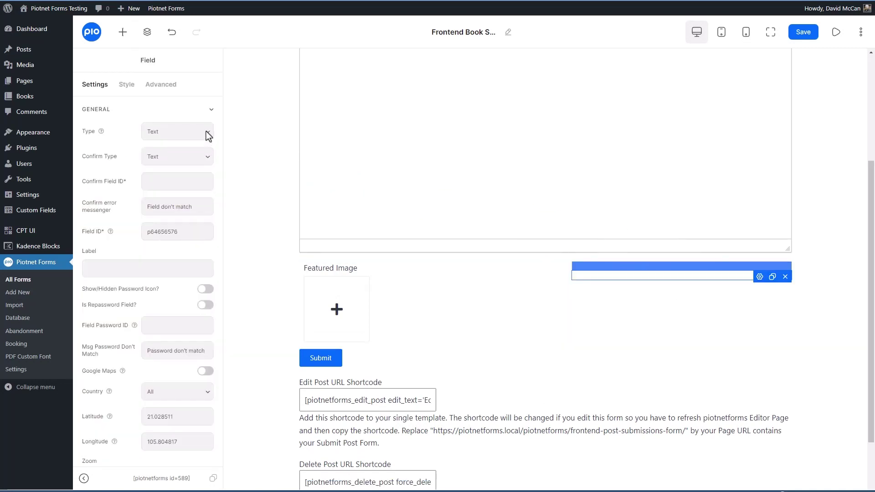
click(208, 133)
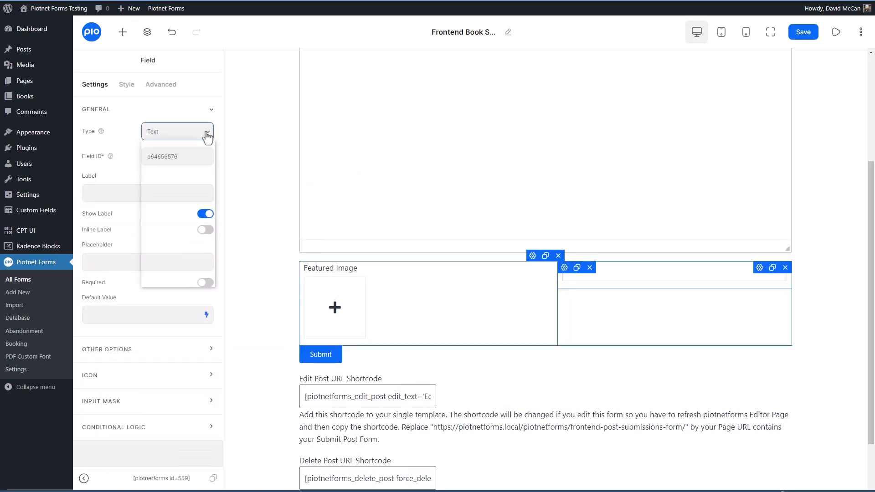
click(207, 133)
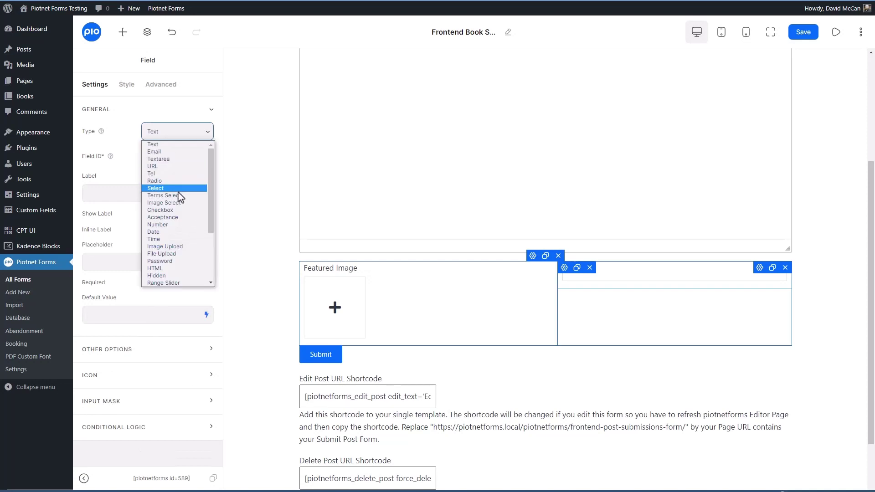
click(176, 247)
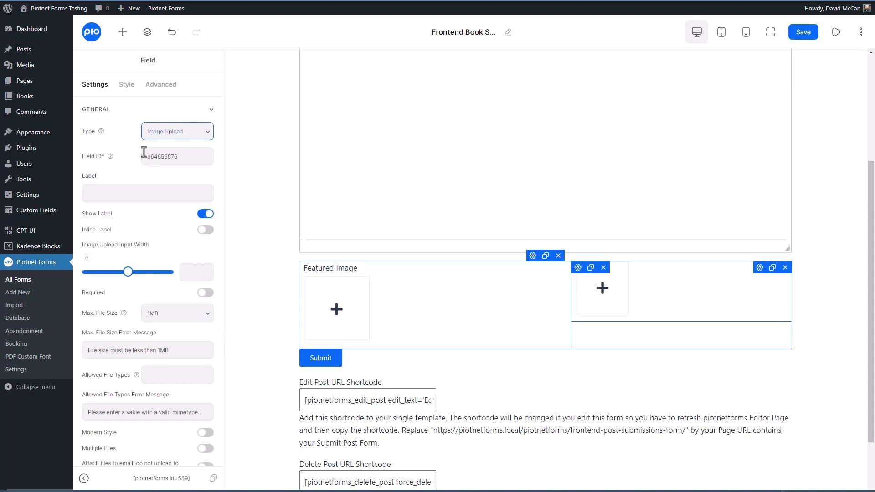
Give the upload field ID authorsPHoto and label Author's PHoto, accepting jpg and png files.
double_click(161, 155)
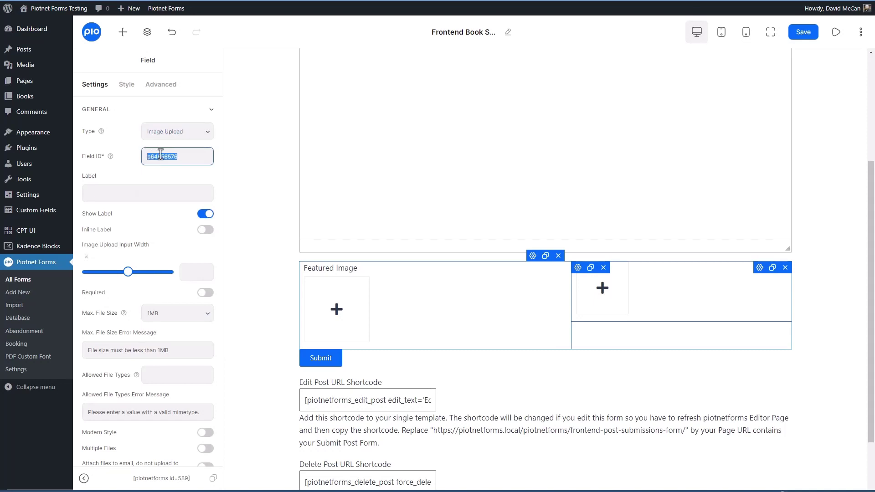
text(authorsPHoto)
click(132, 192)
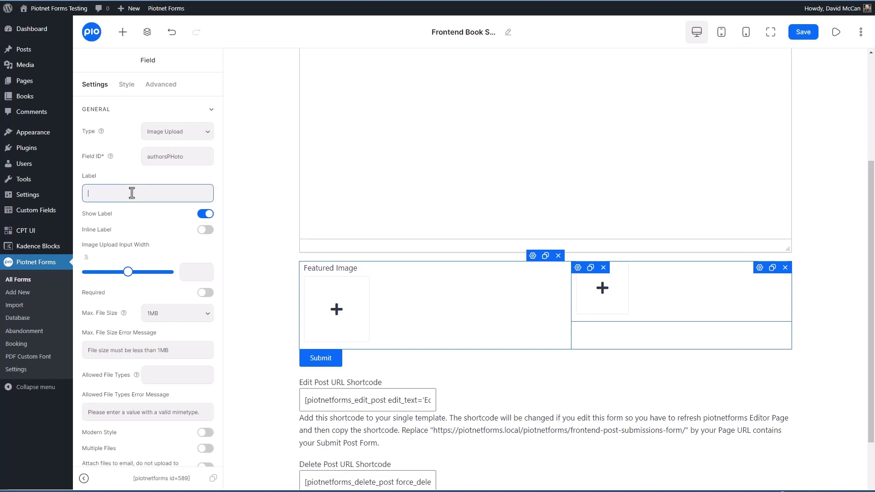
text(Author's P)
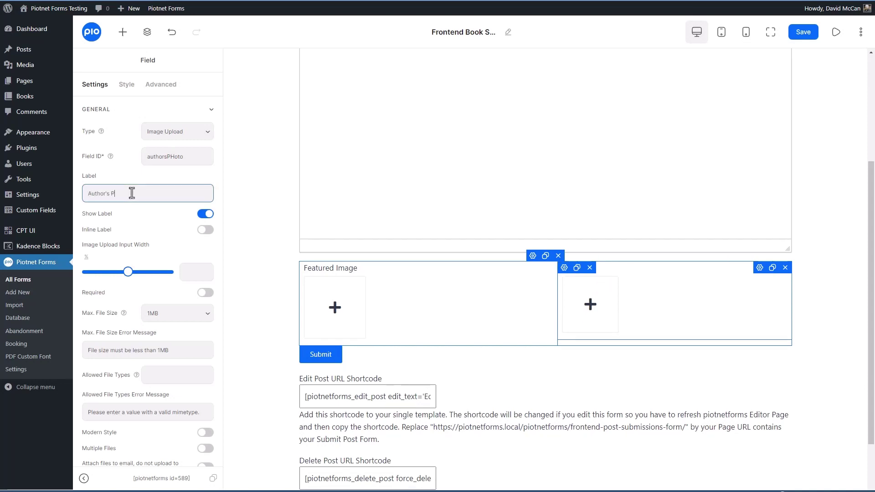
text(Hoto)
scroll(139, 256, down, 1)
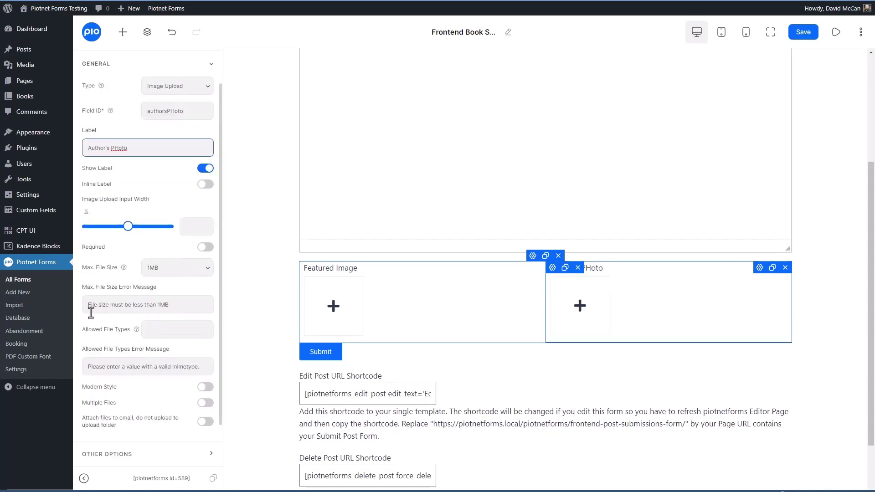
click(157, 332)
mouse_move(137, 333)
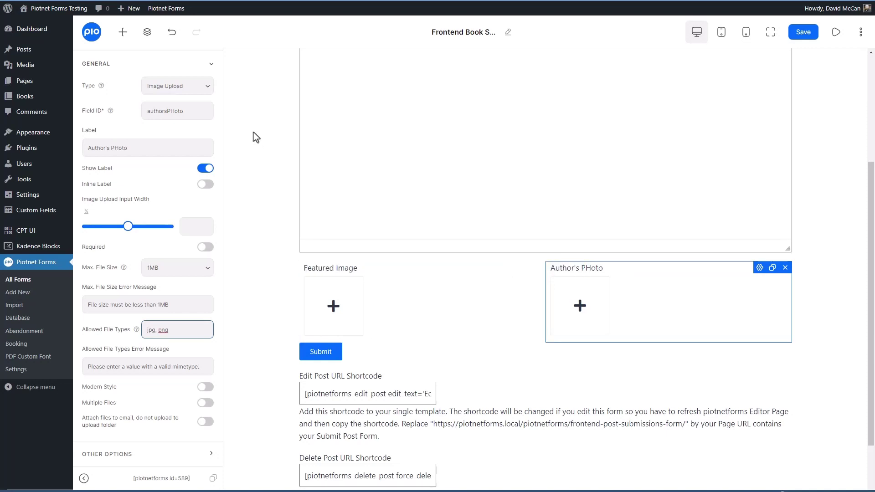
click(122, 32)
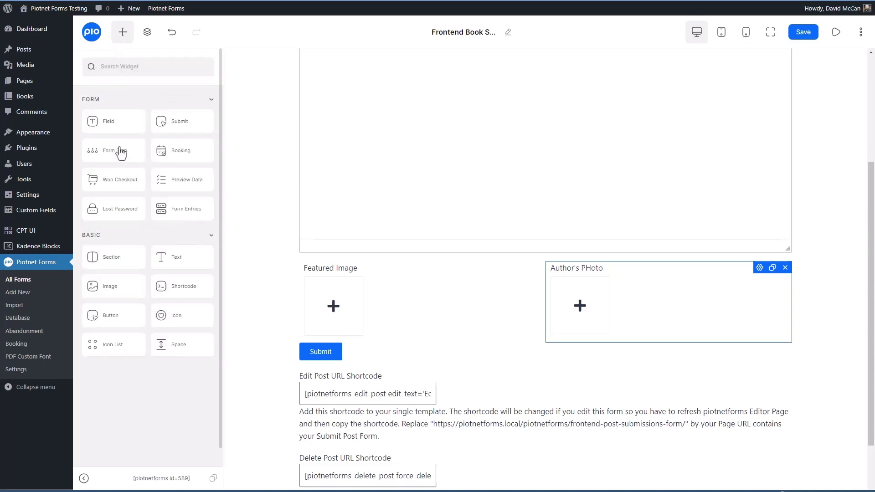
Add a two-column section below the image row with a Terms Select field in its left column.
click(107, 261)
drag(107, 261, 463, 357)
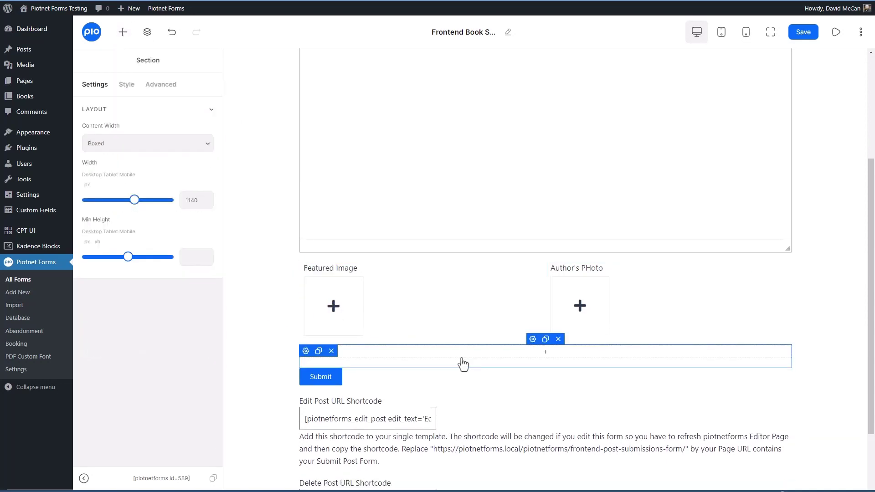
click(319, 353)
click(123, 32)
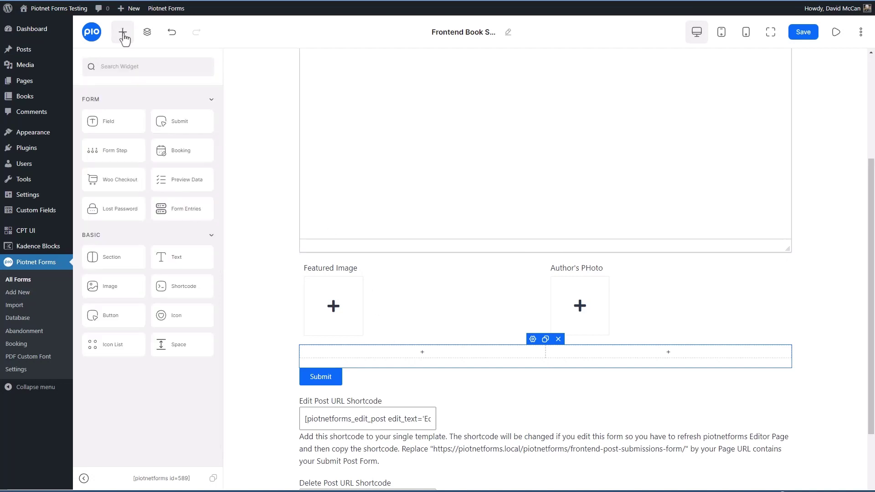
drag(182, 162, 360, 363)
click(200, 133)
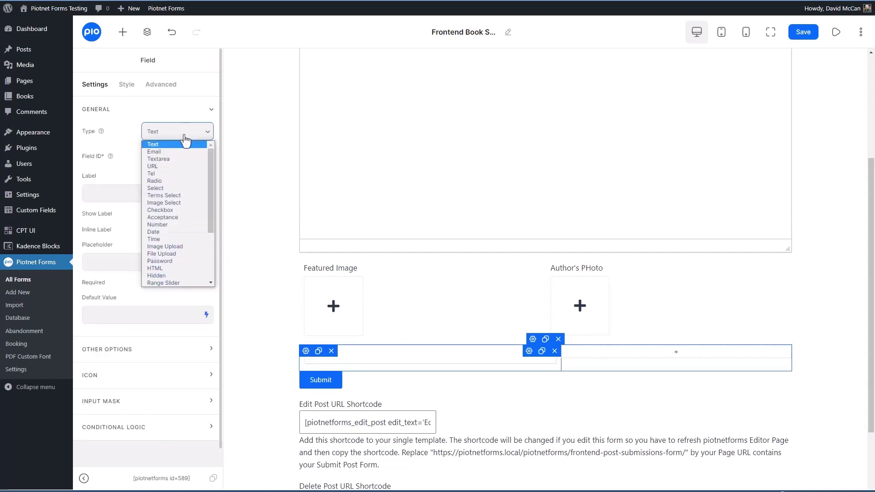
click(168, 195)
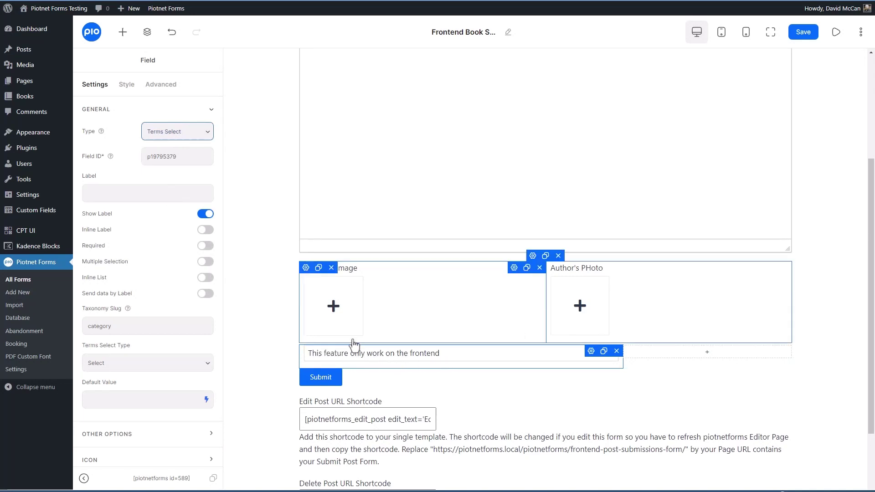
Set the field ID to genreSecition, label Genre, taxonomy slug genre, keeping Select type.
double_click(167, 157)
text(genreSecltion)
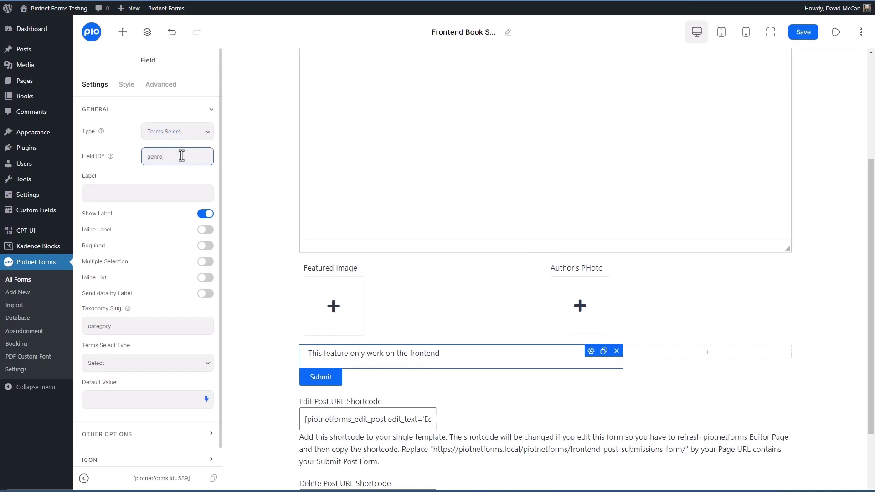
click(155, 193)
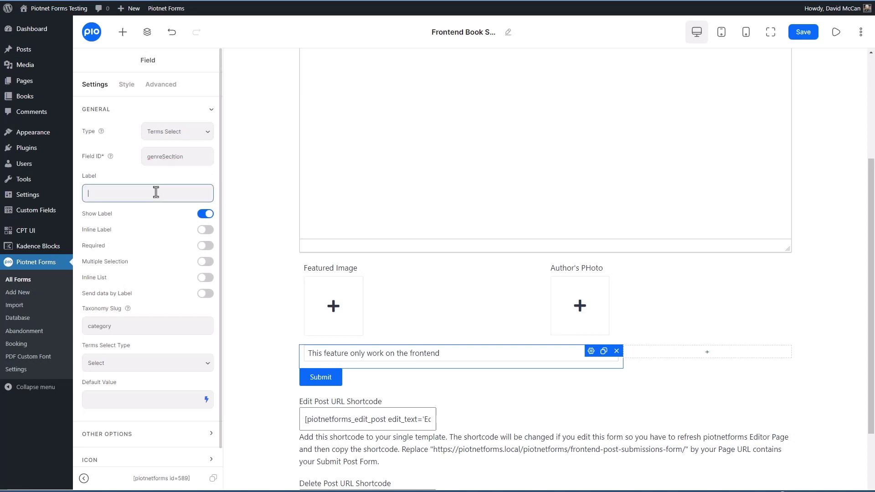
text(Genre)
key(Tab)
text(g)
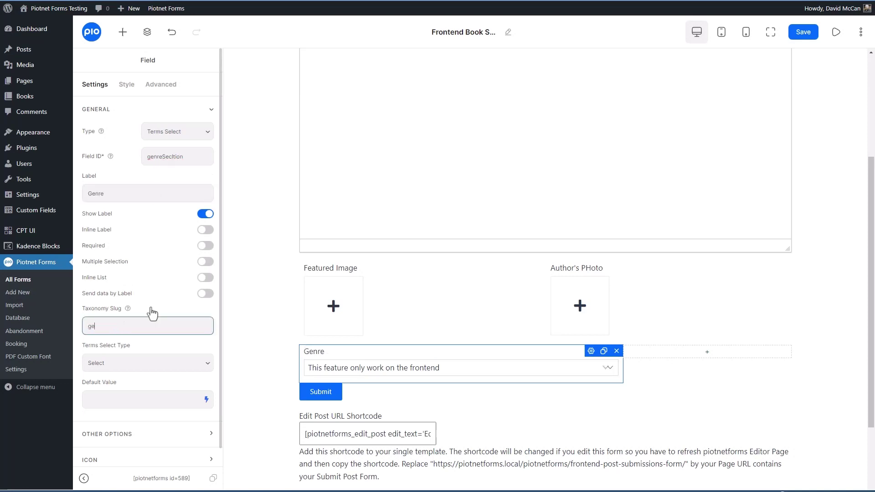
text(enre)
click(136, 366)
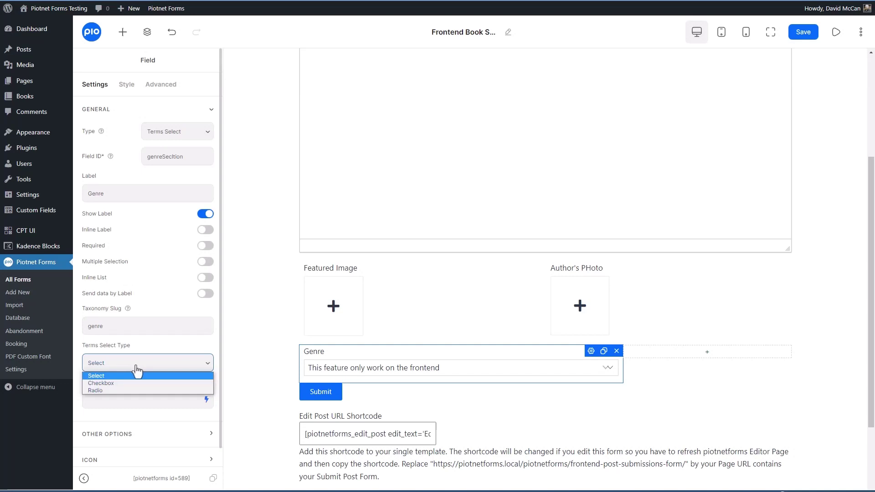
click(136, 370)
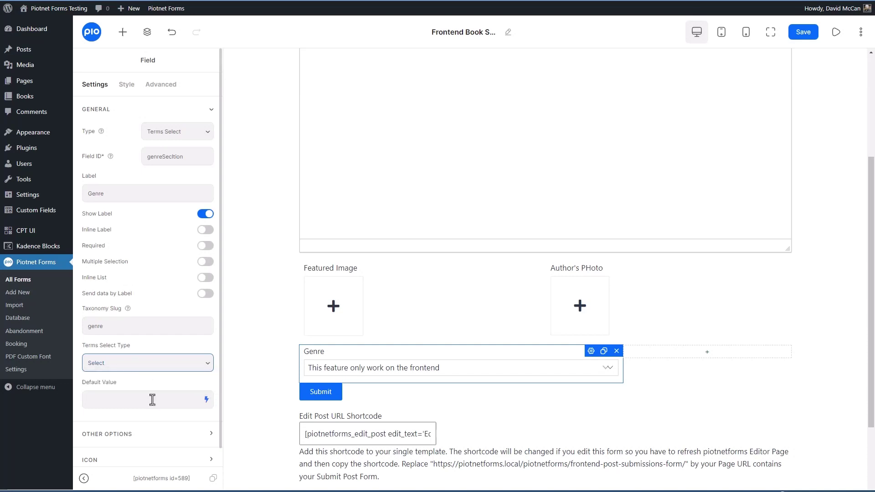
Add a URL field beside Genre with ID authorsWebsite and label 'Link to Author's Website'.
click(123, 35)
drag(111, 124, 693, 376)
click(178, 132)
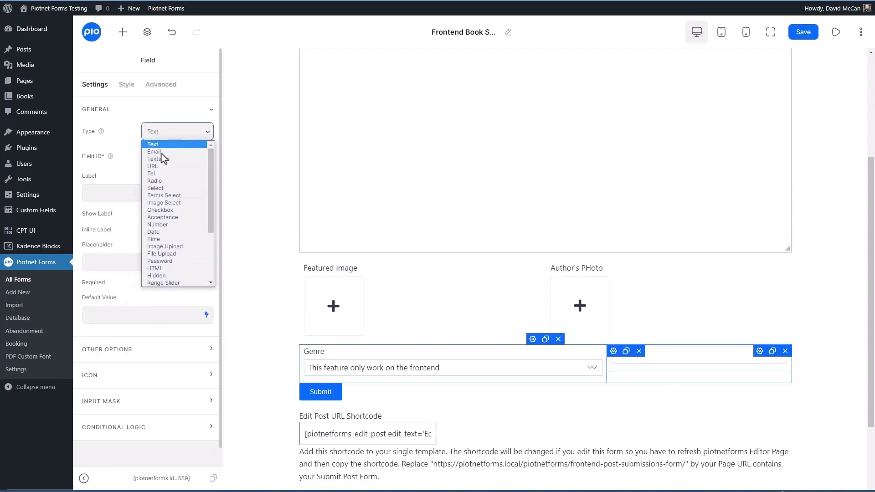
click(152, 166)
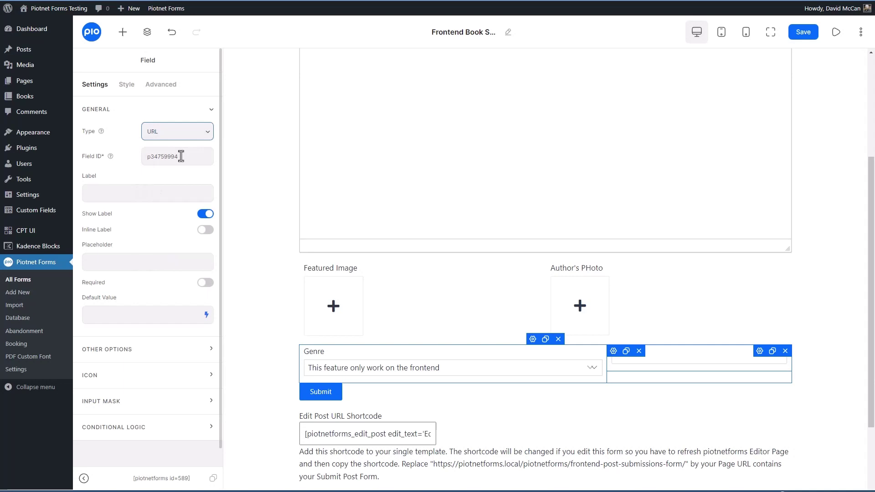
click(181, 156)
double_click(152, 157)
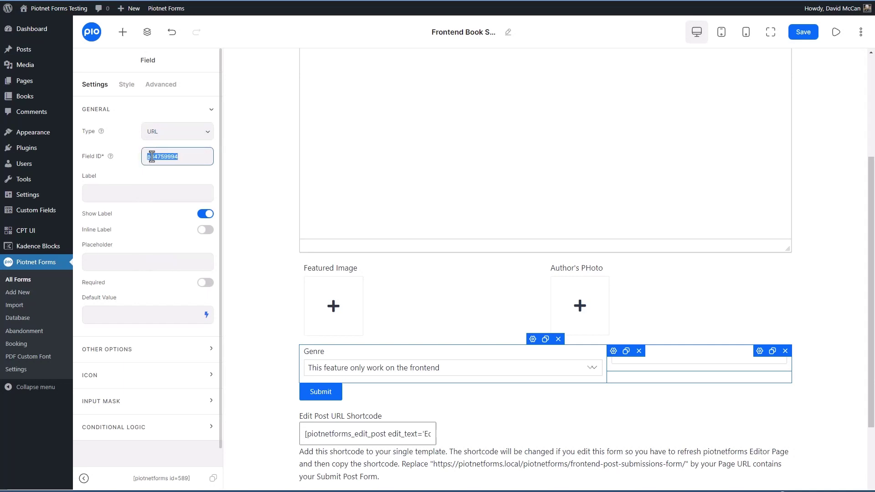
text(authorsWebsite)
click(147, 191)
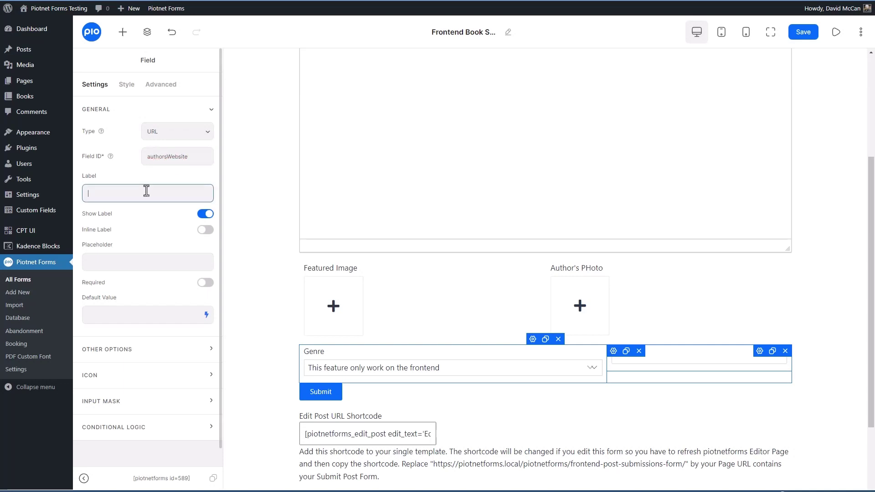
text(Link to)
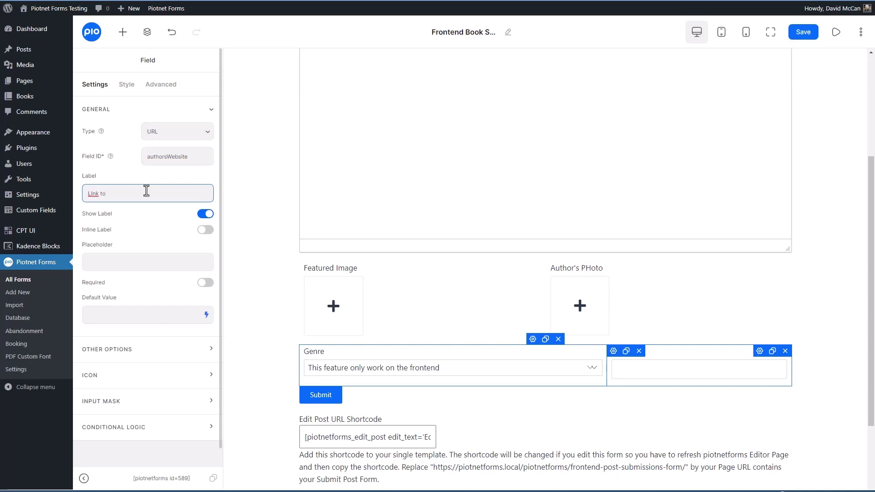
text( Author's Website)
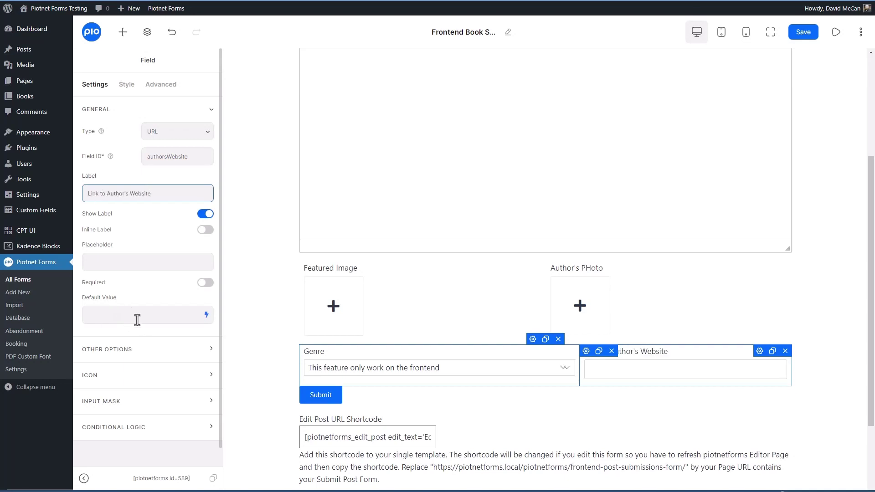
scroll(456, 319, down, 1)
click(634, 348)
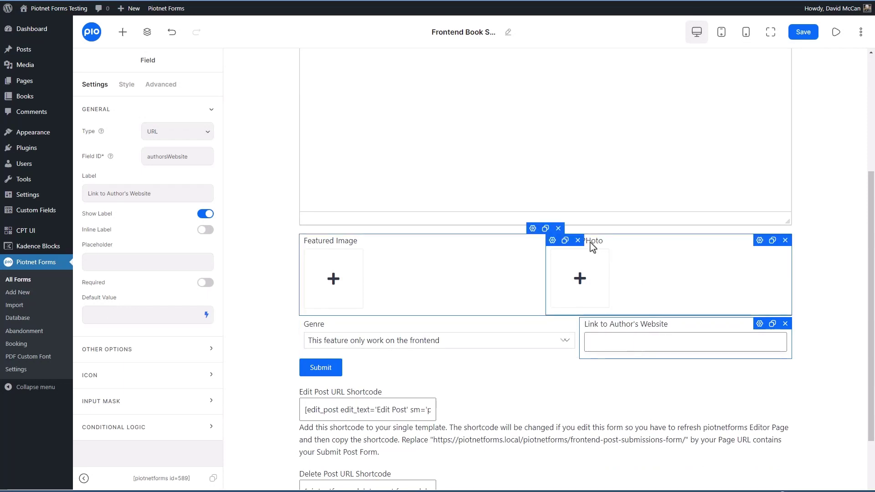
Change the Author's PHoto field ID to authorsPhoto.
click(760, 241)
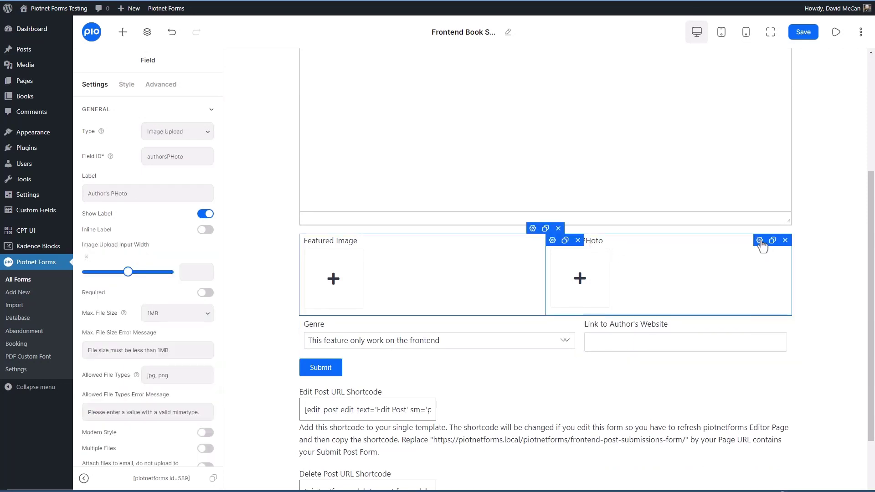
click(172, 157)
key(BackSpace)
text(h)
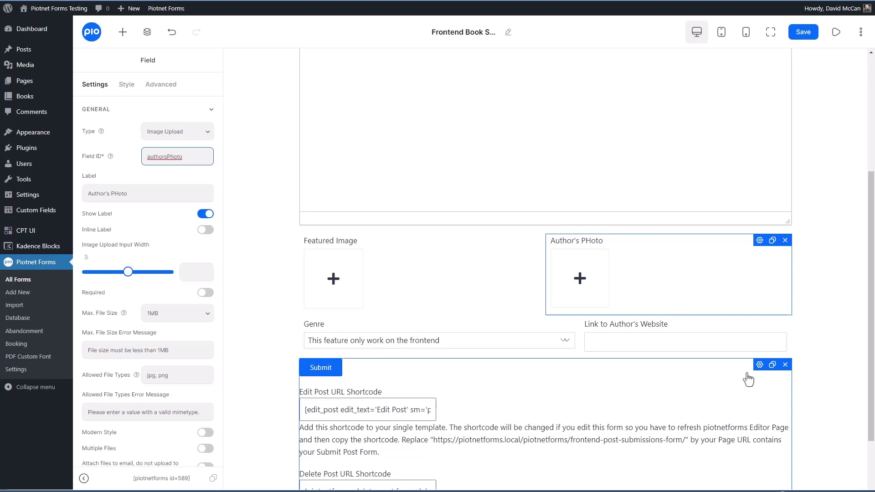
Set the Submit button's Submit Post type to Books.
click(760, 365)
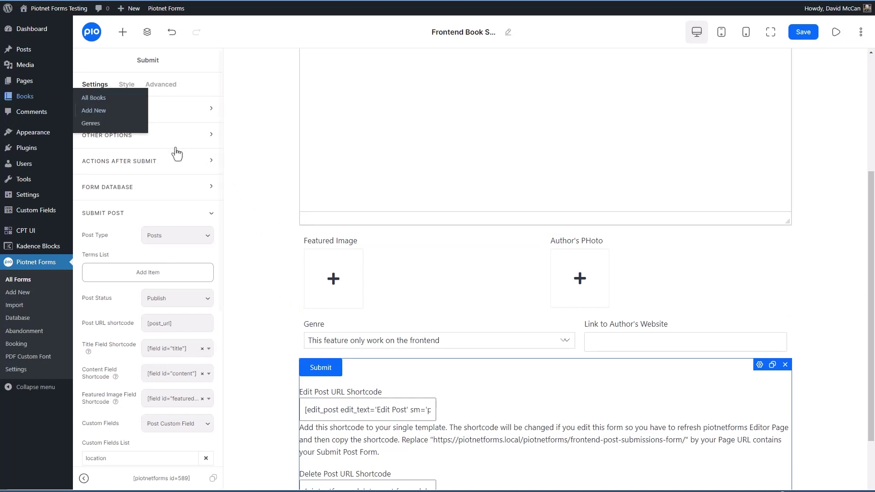
click(177, 235)
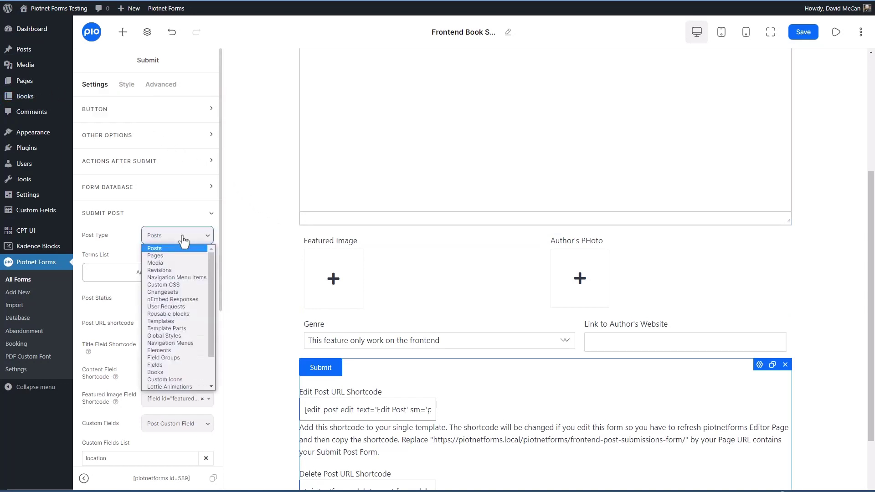
click(178, 373)
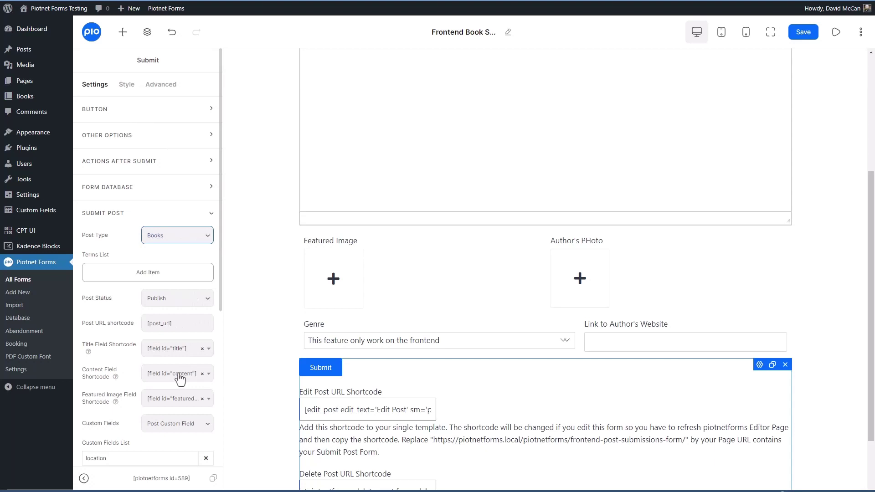
Add a Terms List item using taxonomy genre - book with terms from the Genre field.
click(145, 273)
click(201, 294)
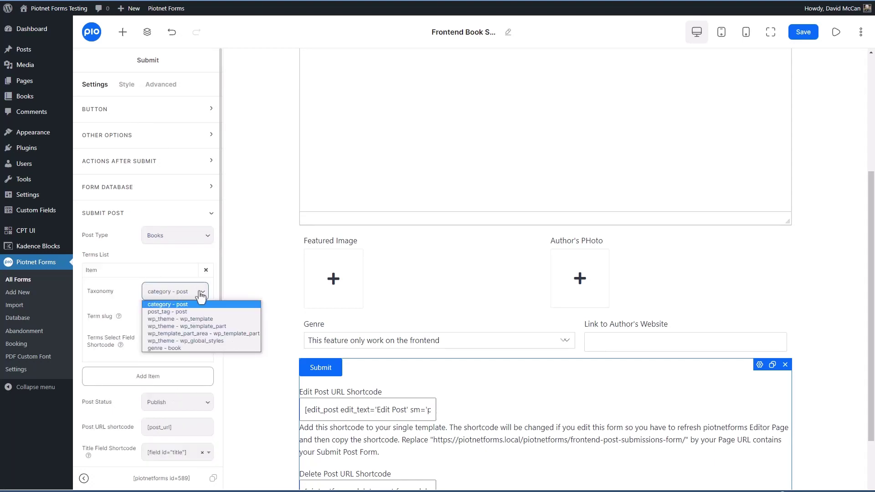
click(176, 347)
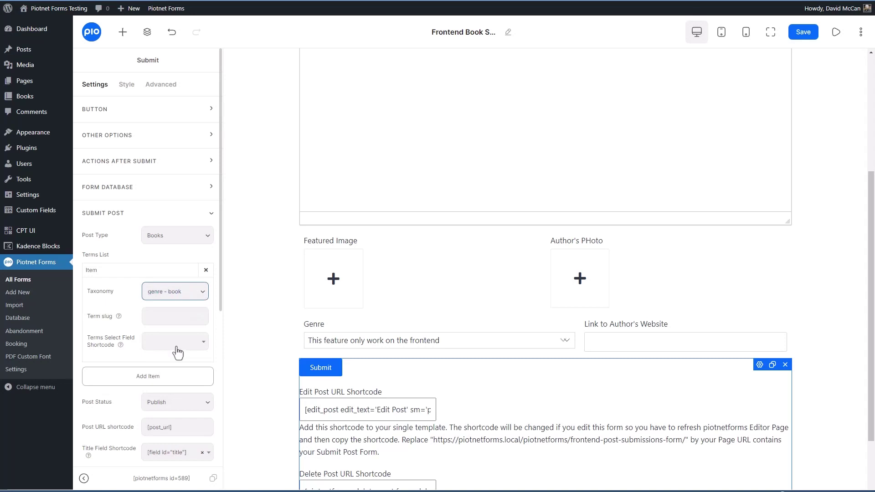
click(162, 343)
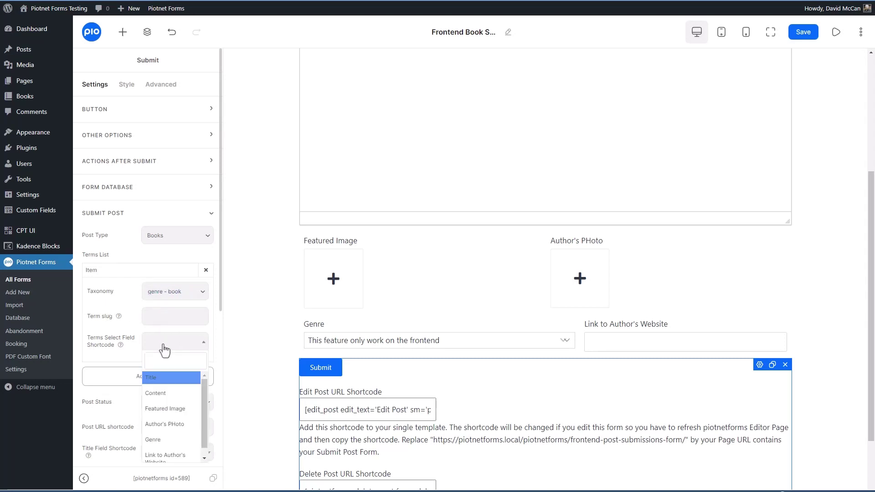
click(159, 441)
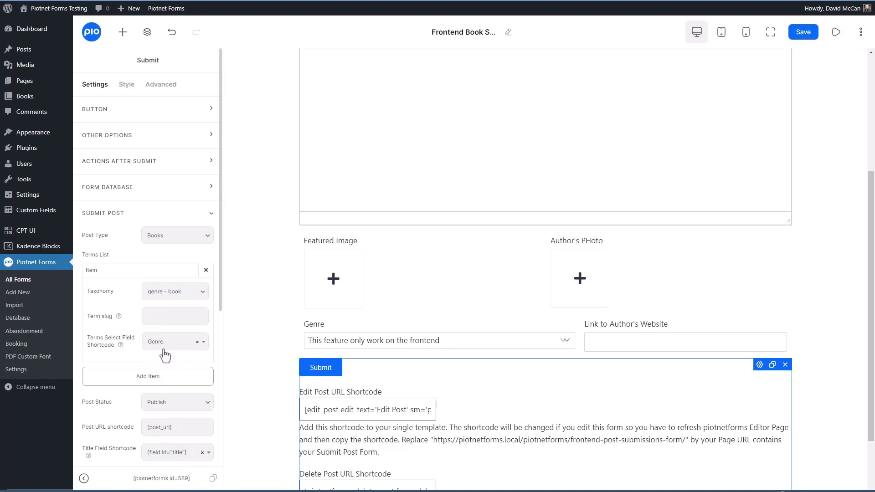
Keep the post status at Publish.
scroll(211, 360, down, 2)
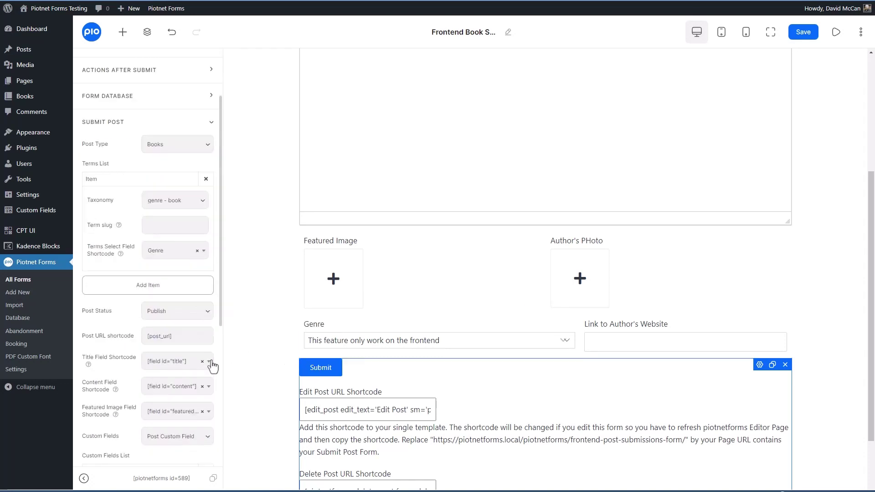
click(182, 315)
click(181, 314)
scroll(127, 349, down, 2)
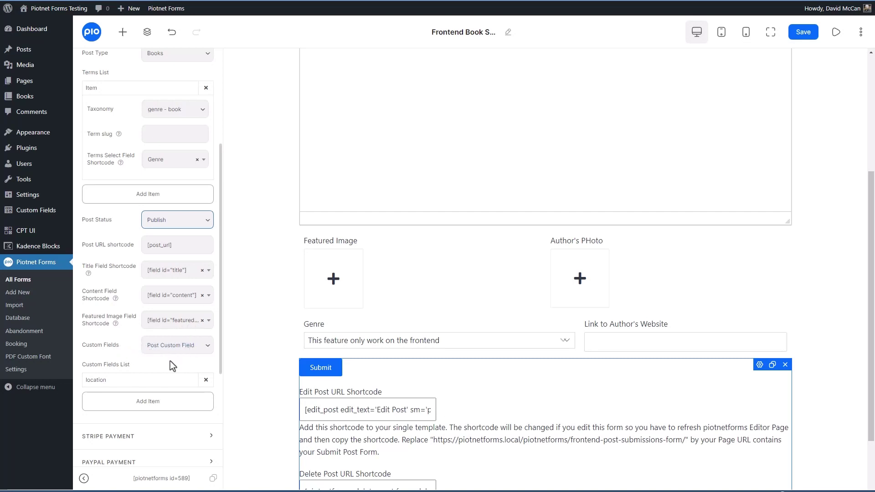
Remove the leftover location custom field and switch Custom Fields to ACF Field.
click(206, 381)
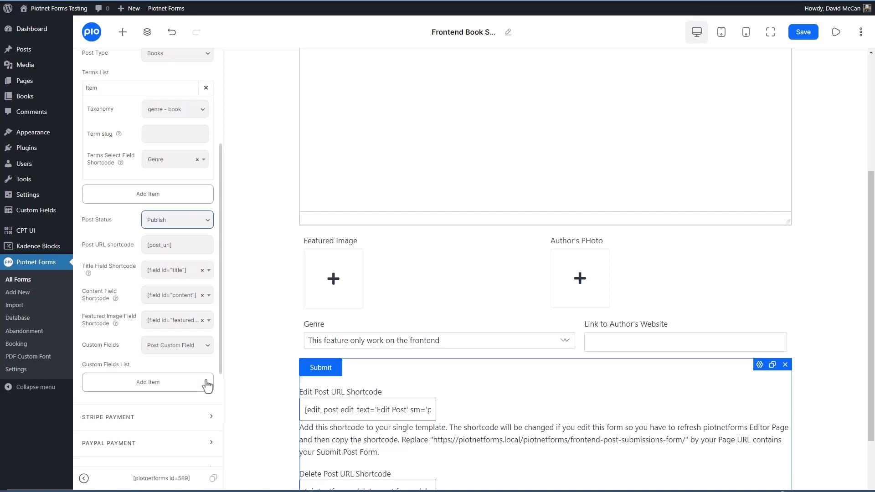
click(186, 347)
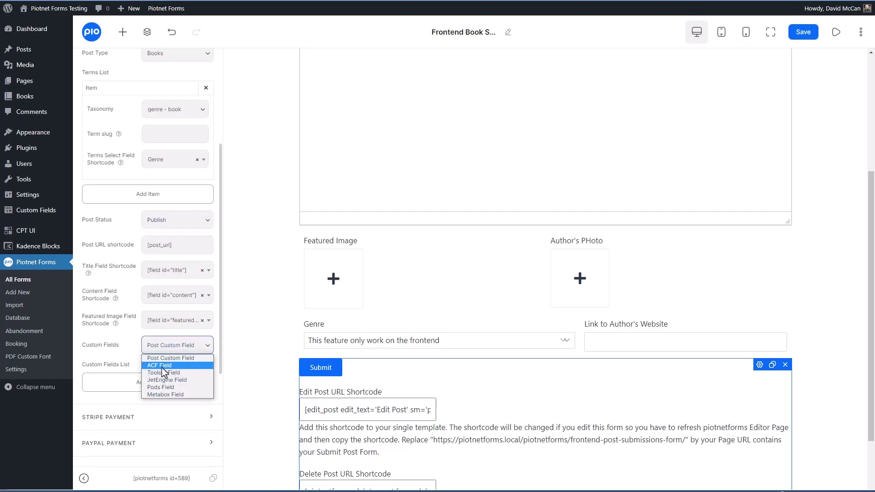
click(175, 366)
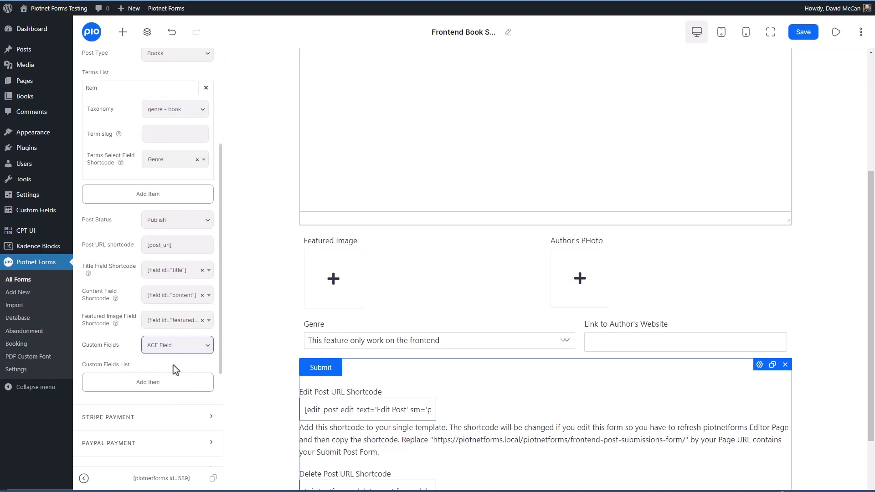
Map ACF field authors_photo to the Author's Photo field with type Image.
click(154, 385)
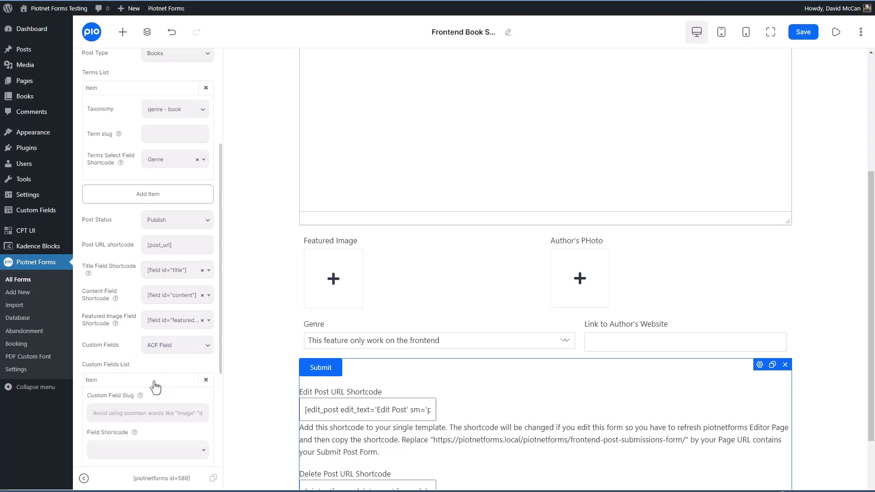
scroll(157, 385, down, 2)
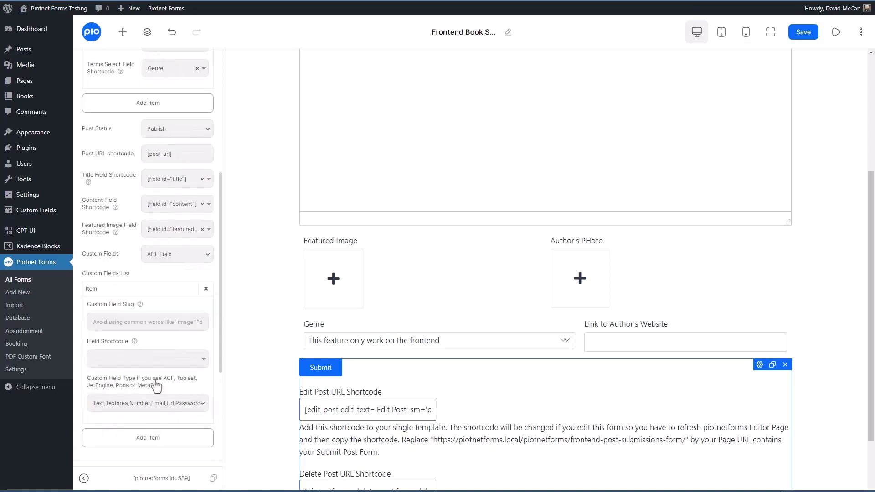
click(146, 322)
mouse_move(70, 216)
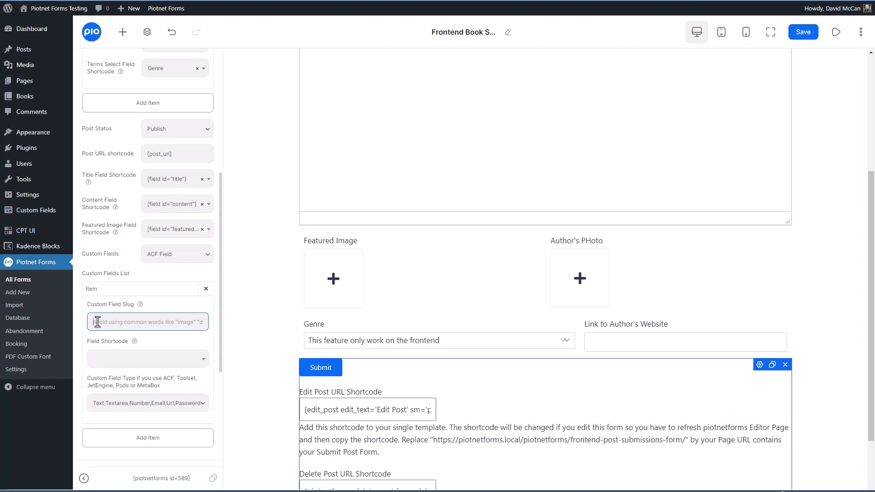
text(authors_photo)
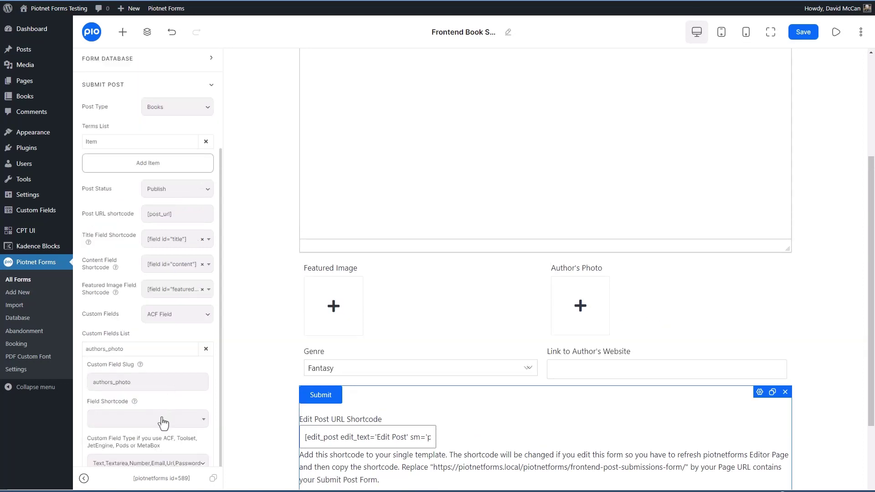
click(163, 419)
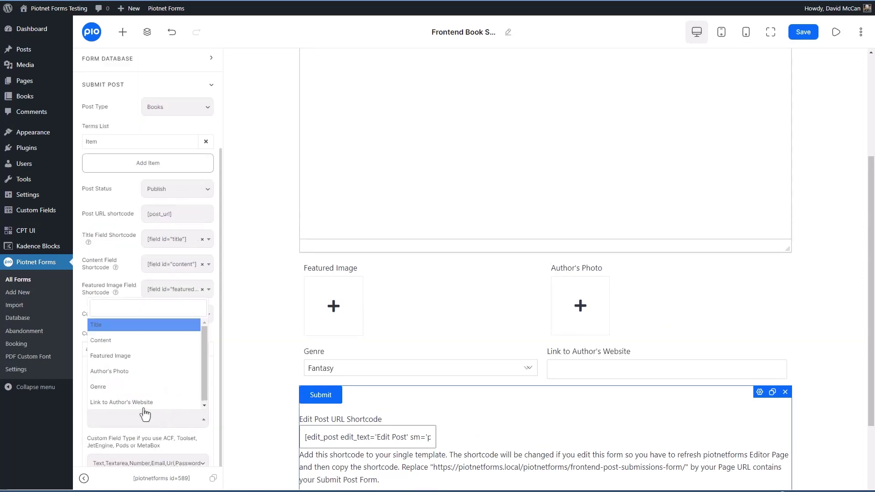
click(126, 371)
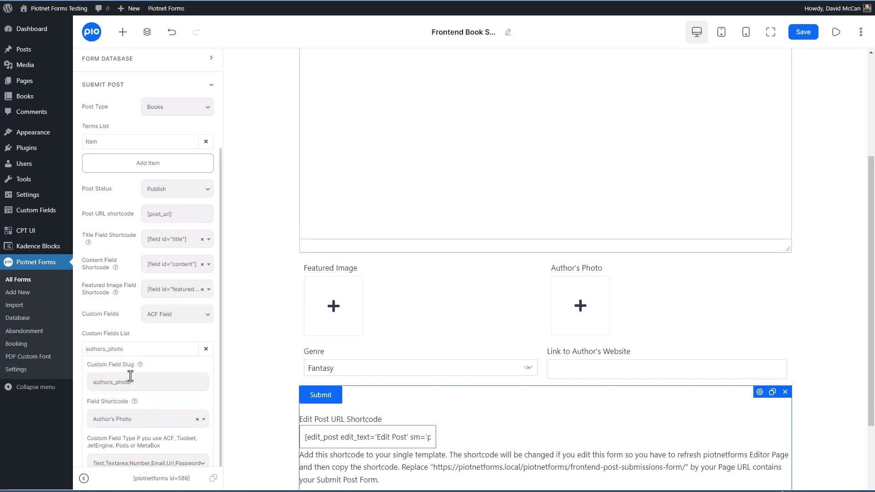
click(201, 373)
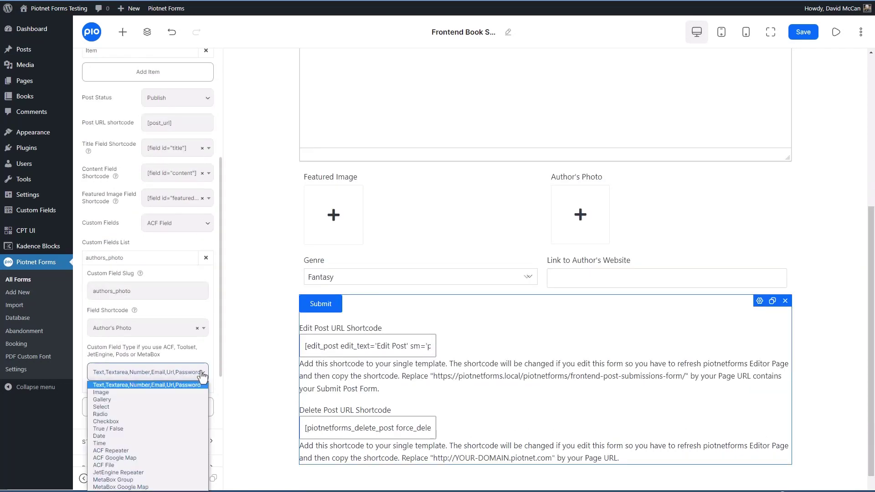
click(110, 394)
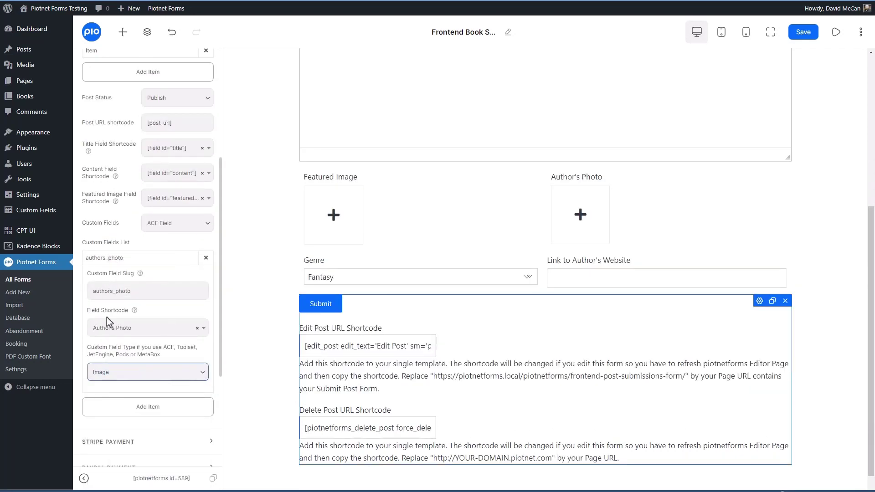
Add a custom field mapping authors_website to the Link to Author's Website field.
click(146, 406)
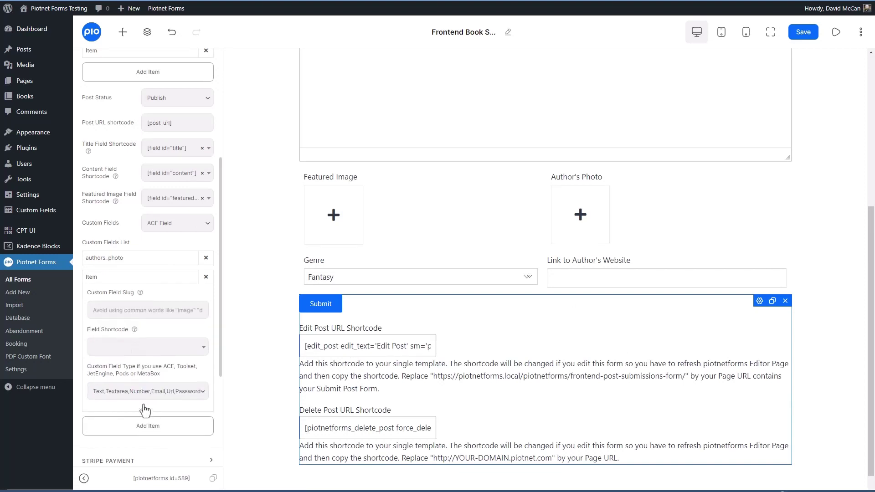
click(143, 311)
text(authors)
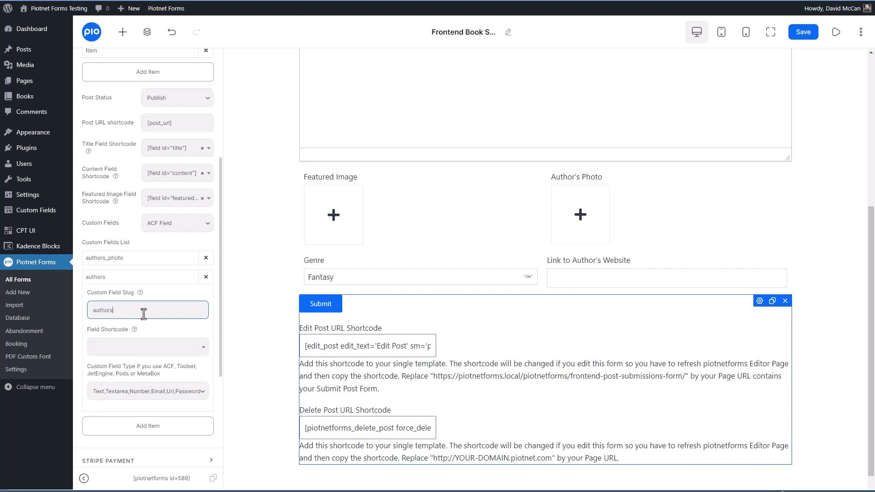
text(_website)
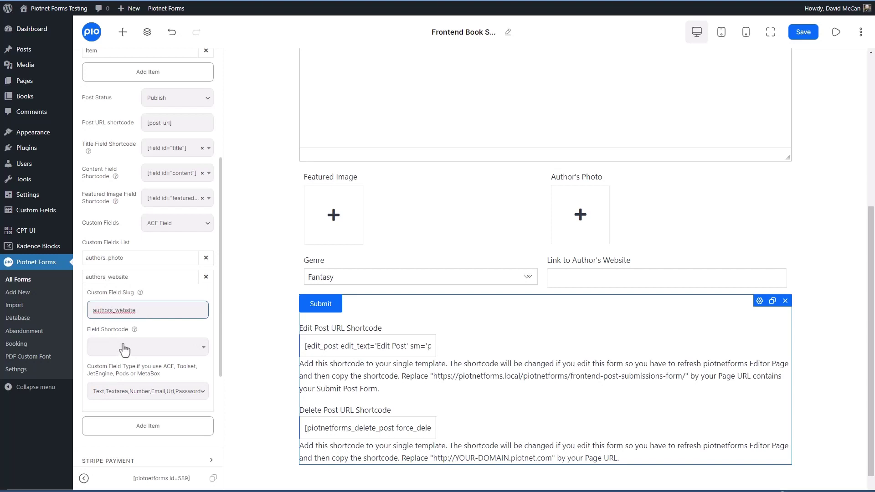
click(125, 349)
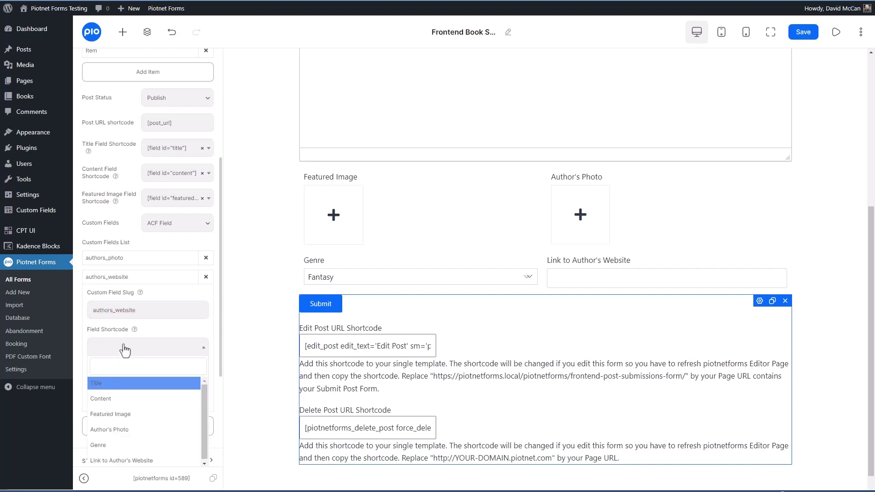
click(121, 462)
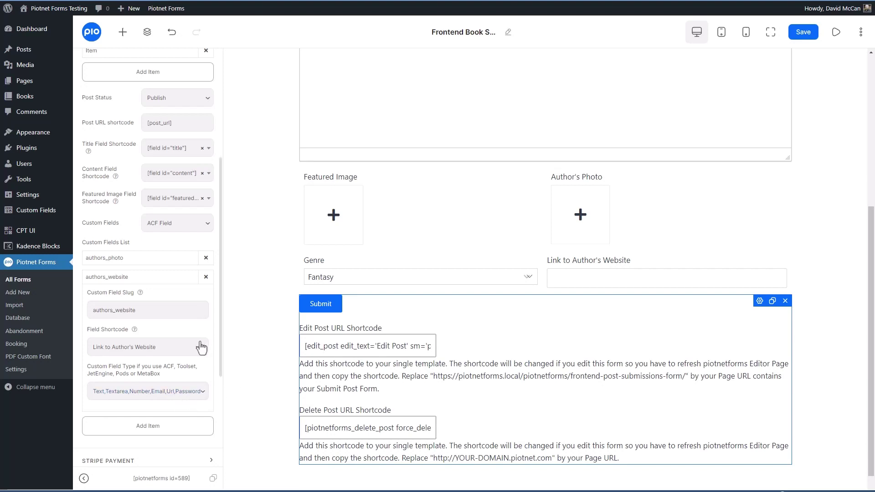
Save the form settings.
scroll(201, 347, down, 2)
scroll(198, 349, down, 2)
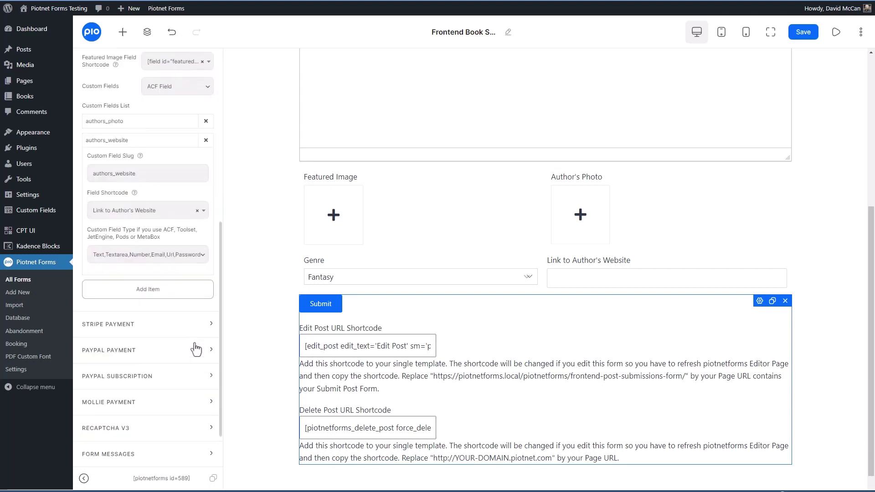
scroll(197, 349, down, 2)
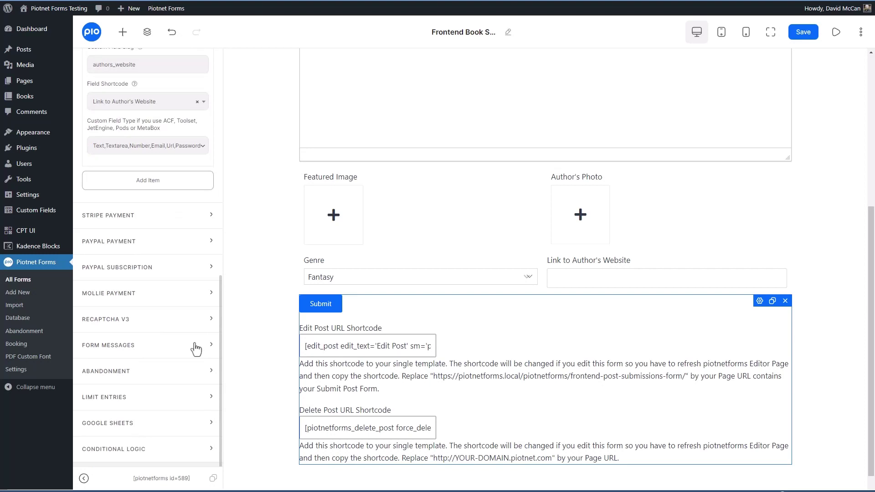
scroll(196, 349, up, 5)
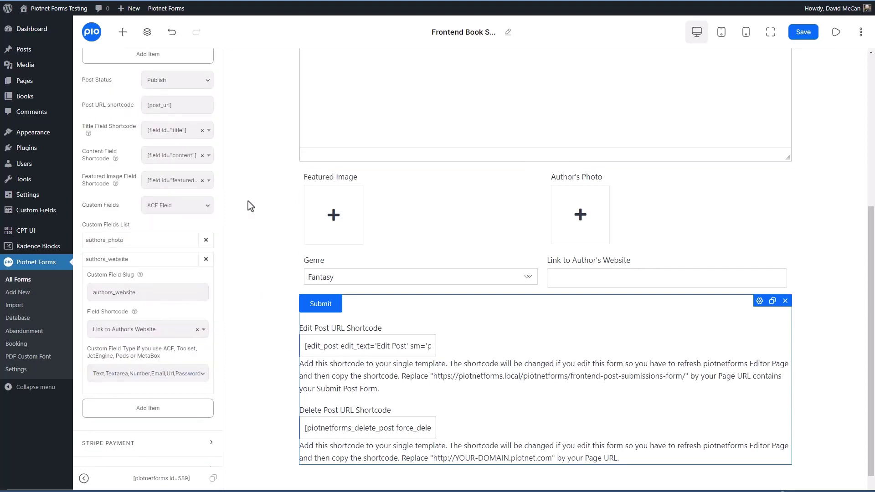
click(801, 33)
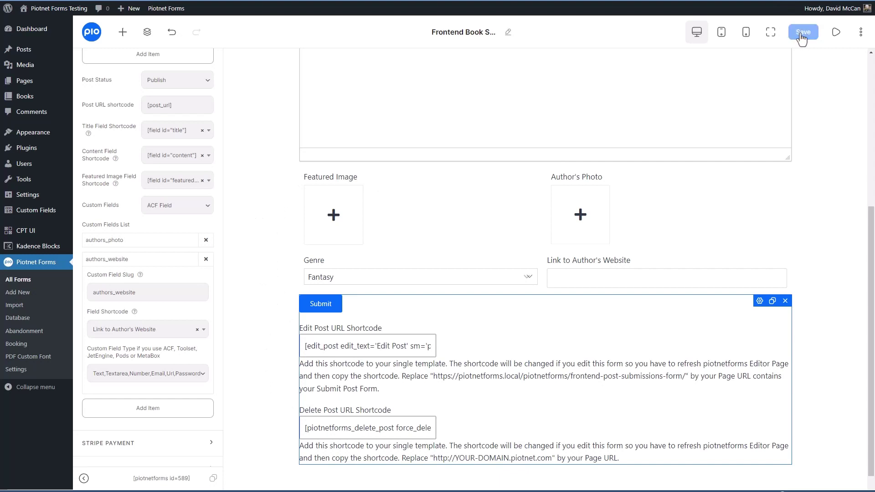
Create a new page titled 'Submit Your Book Review Here'.
mouse_move(20, 81)
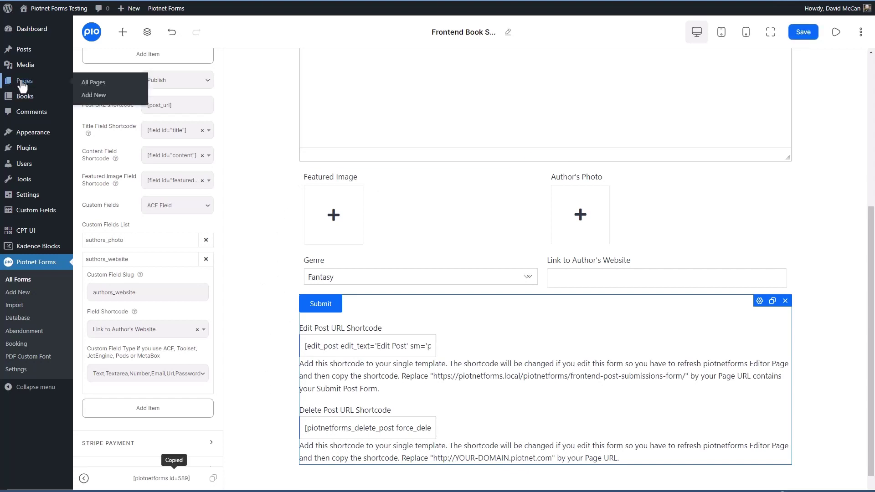
click(86, 96)
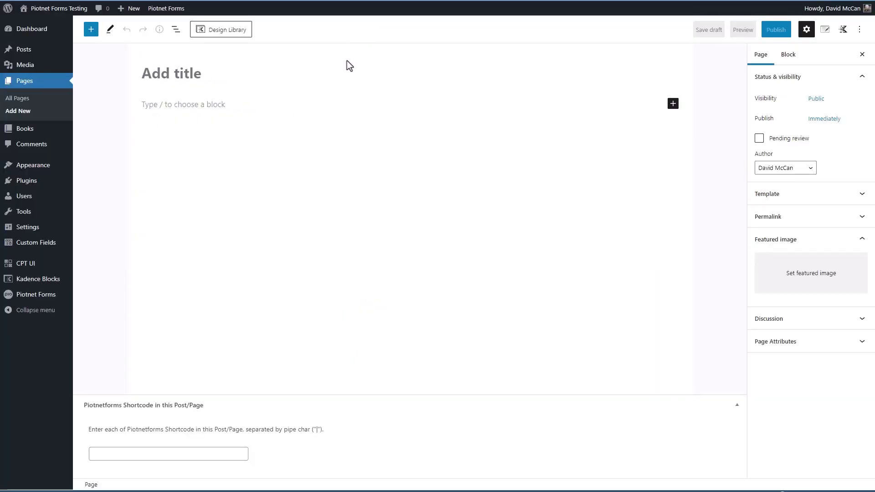
text(Submit Your Book Review Here)
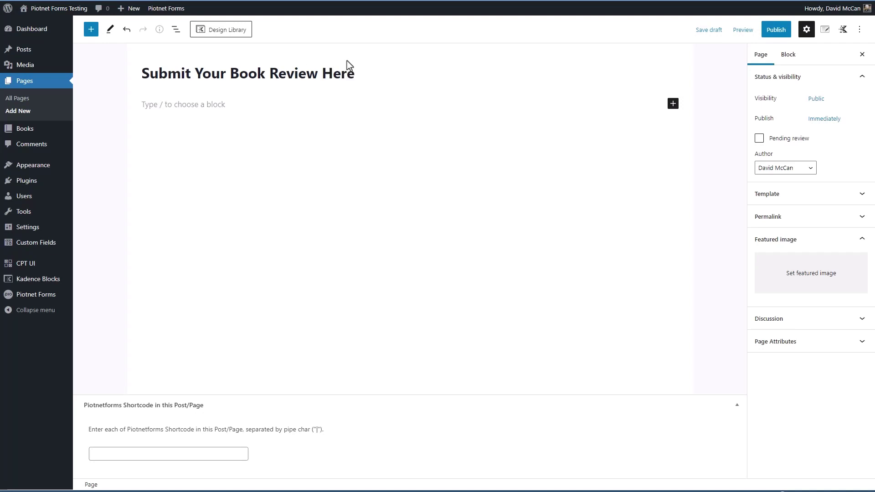
Embed the Frontend Book Submissions Form with a Piotnetforms Form block via /form.
click(209, 104)
text(/)
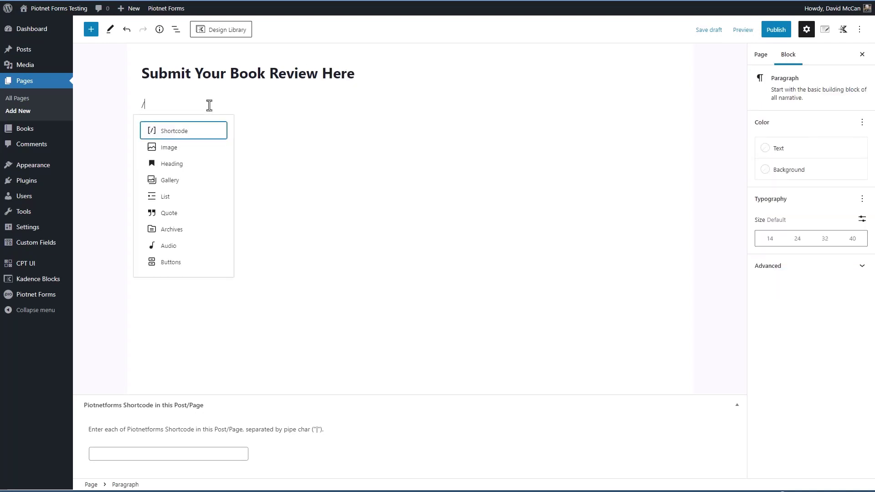
text(form)
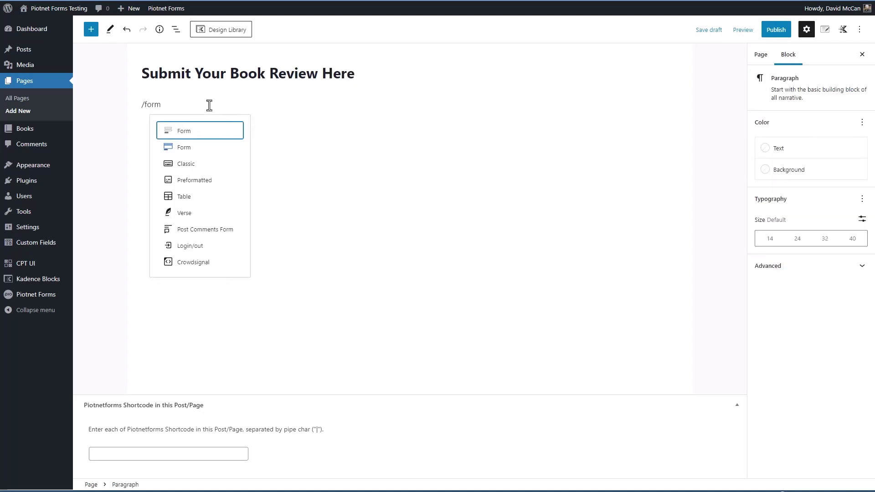
click(189, 132)
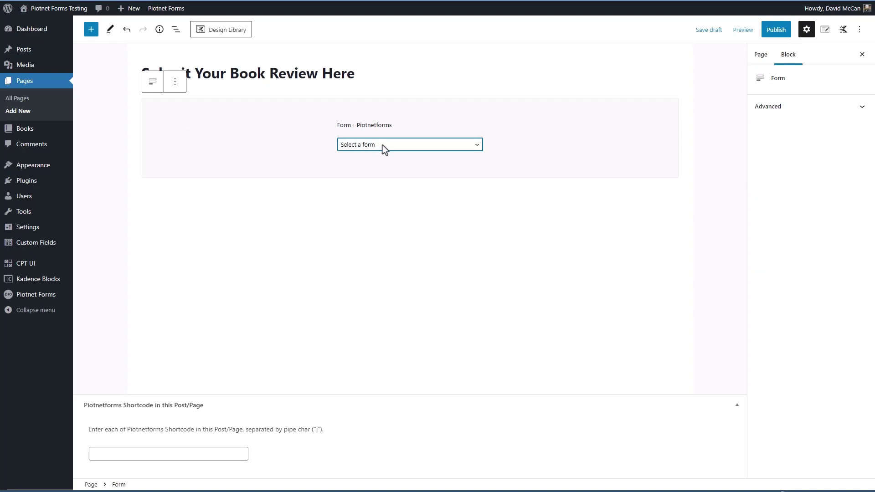
click(382, 145)
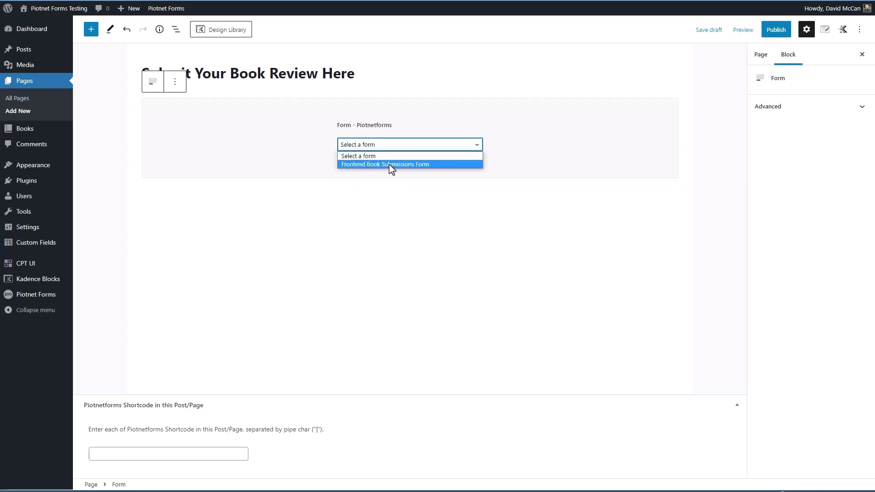
click(389, 164)
Publish the page and view it on the site.
click(776, 30)
click(777, 33)
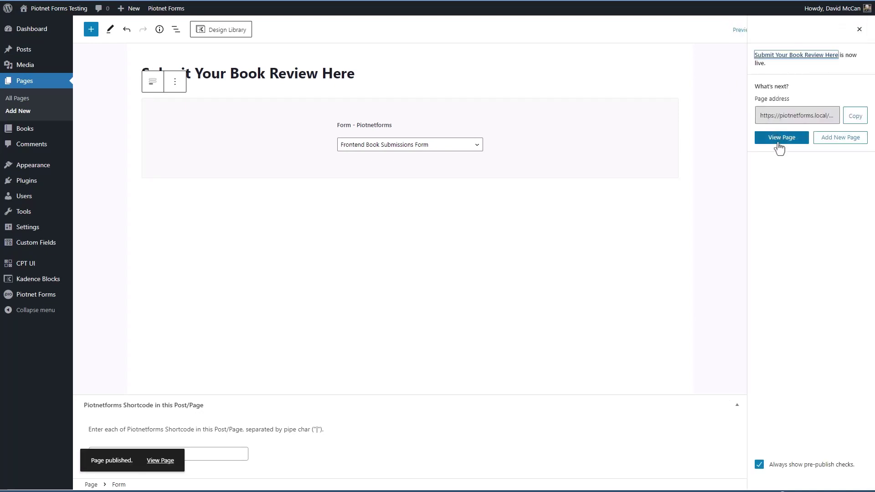
click(779, 145)
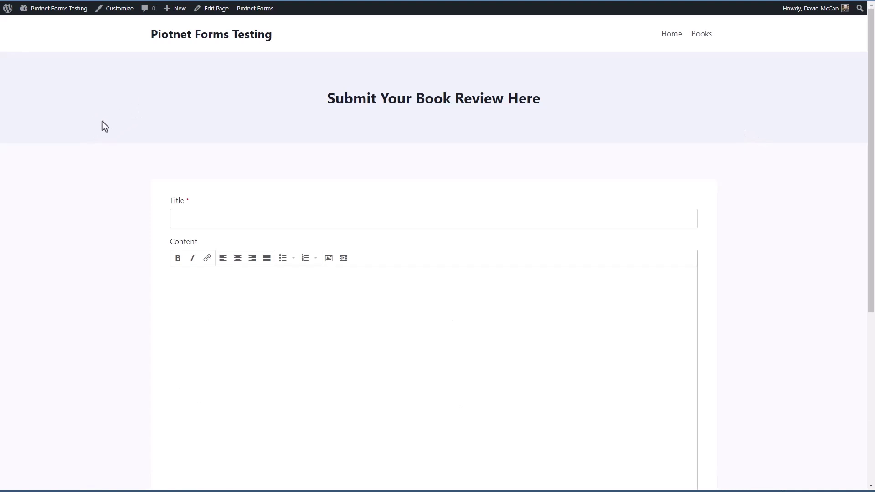
Enter the One by One book title with its author and paste the review text into Content.
scroll(145, 126, down, 6)
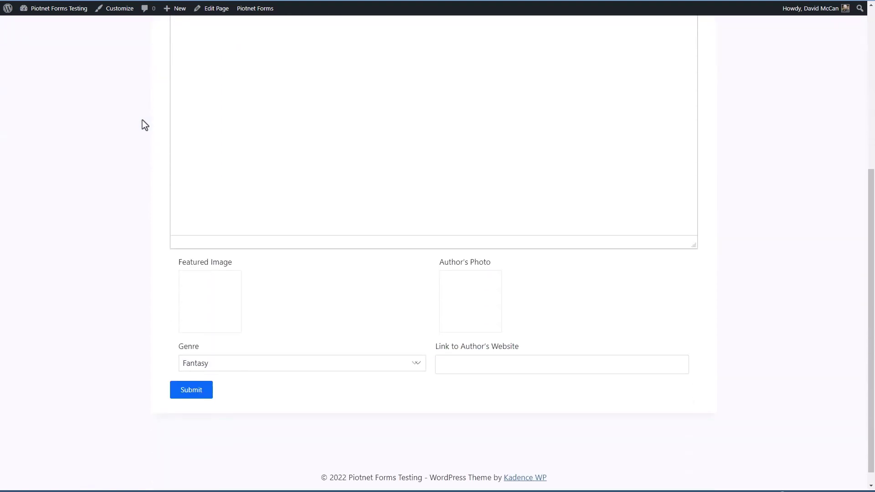
scroll(142, 120, up, 6)
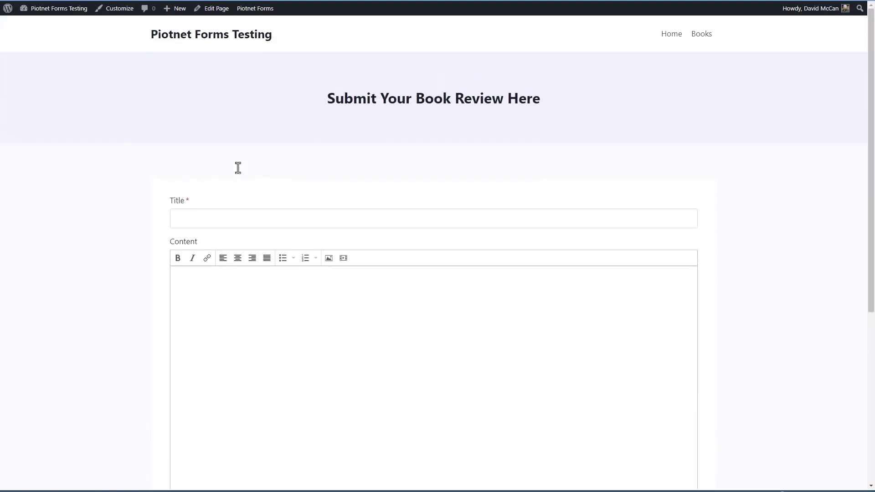
click(245, 217)
text(One by)
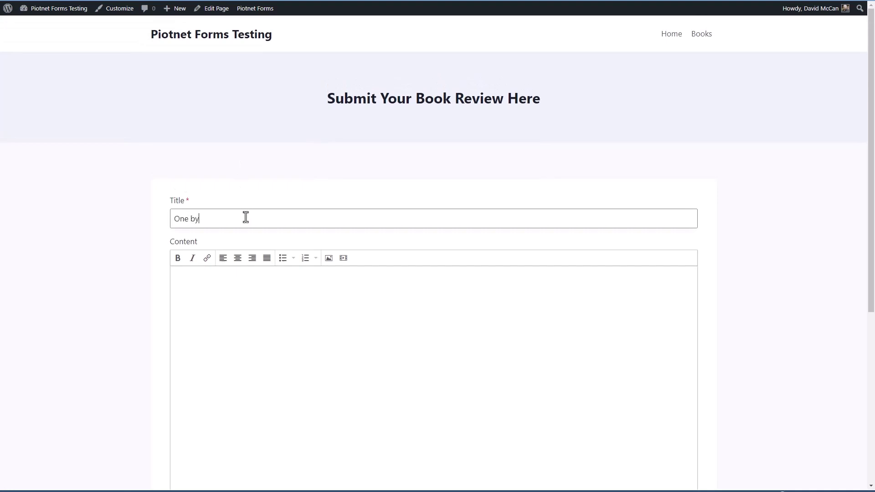
text( One by Ruth Ware)
click(223, 303)
key(ctrl+v)
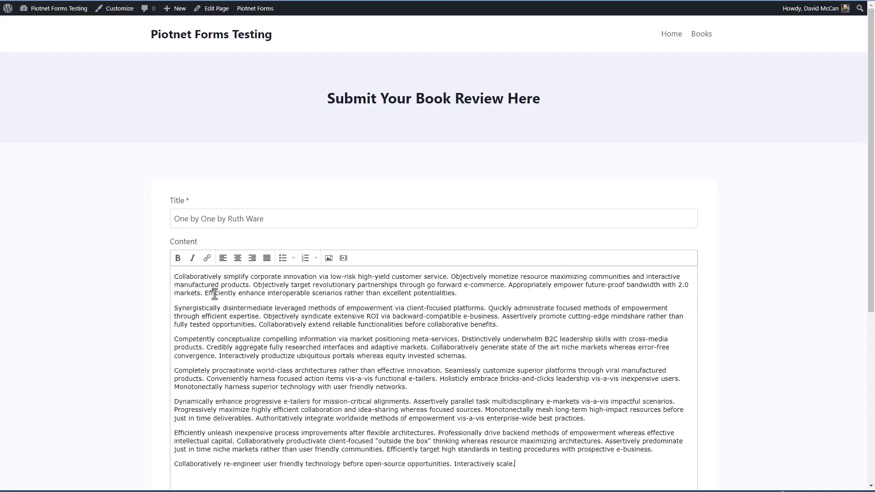
Add the author's photo, choose genre Mystery, enter the author's website URL, and submit.
scroll(119, 281, down, 5)
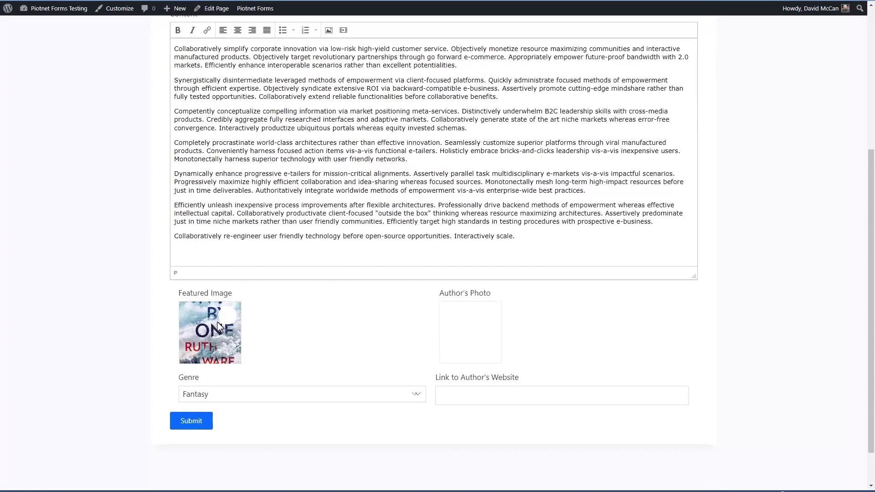
click(470, 332)
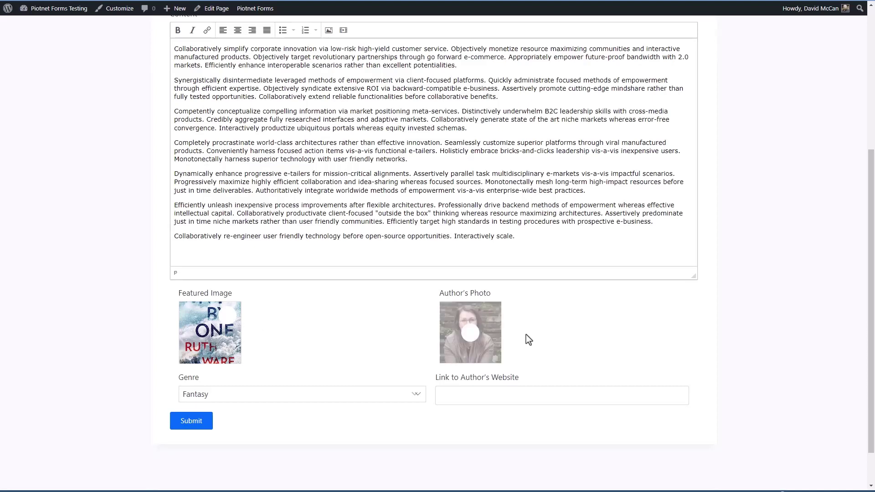
click(288, 395)
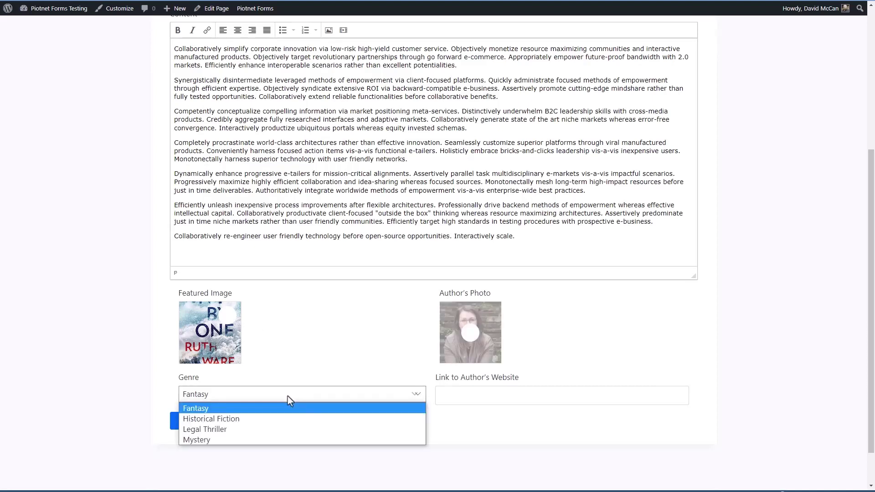
click(233, 442)
click(489, 399)
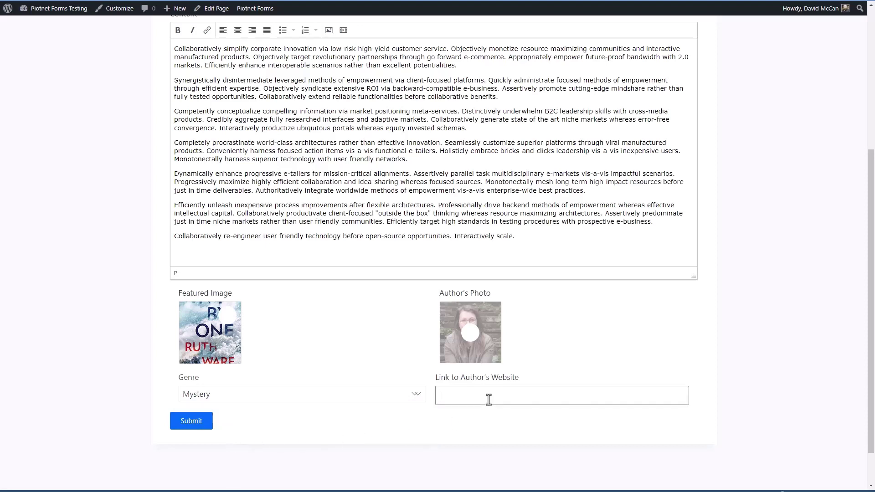
text(https://ruthware.com)
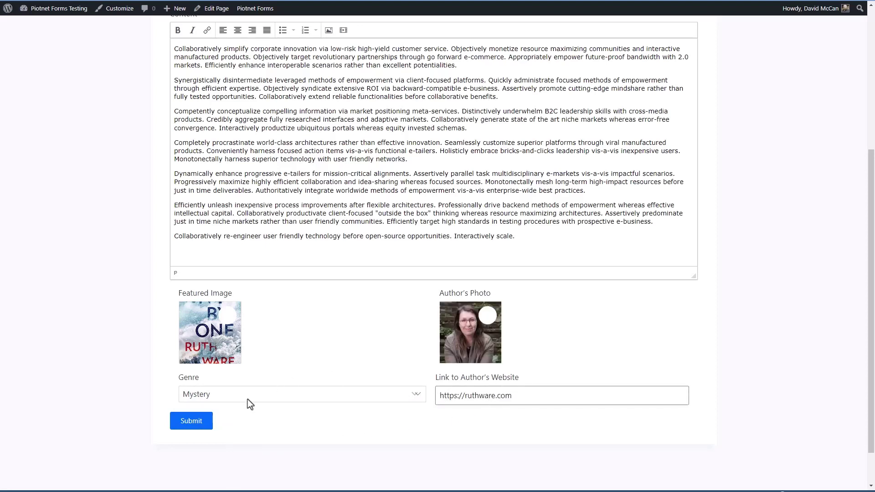
click(192, 420)
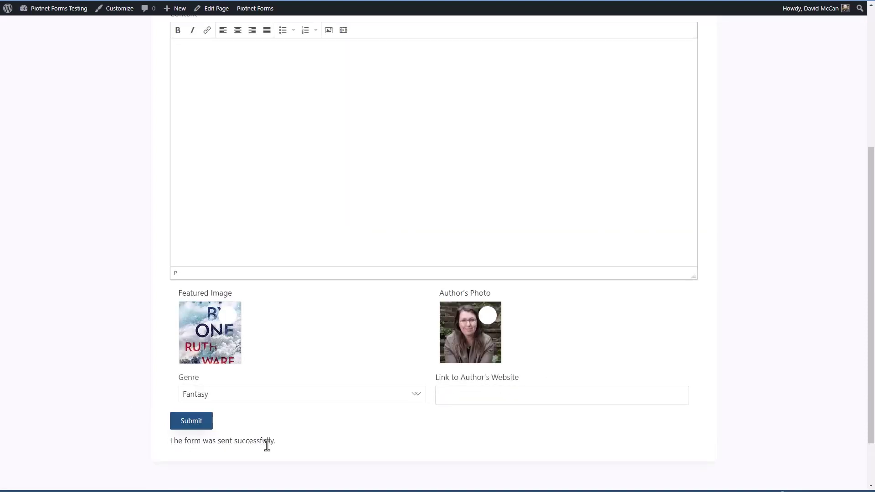
scroll(267, 444, up, 5)
Open the submitted One by One book from the admin Books list.
mouse_move(41, 8)
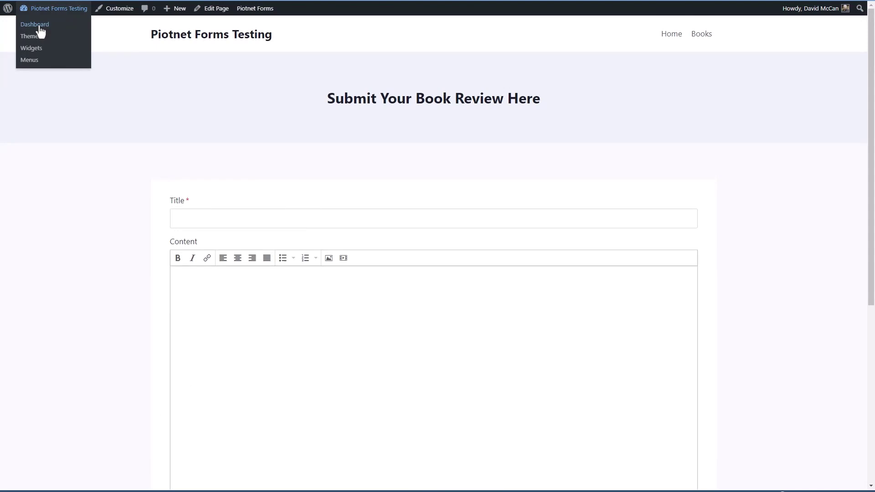
click(39, 26)
mouse_move(40, 130)
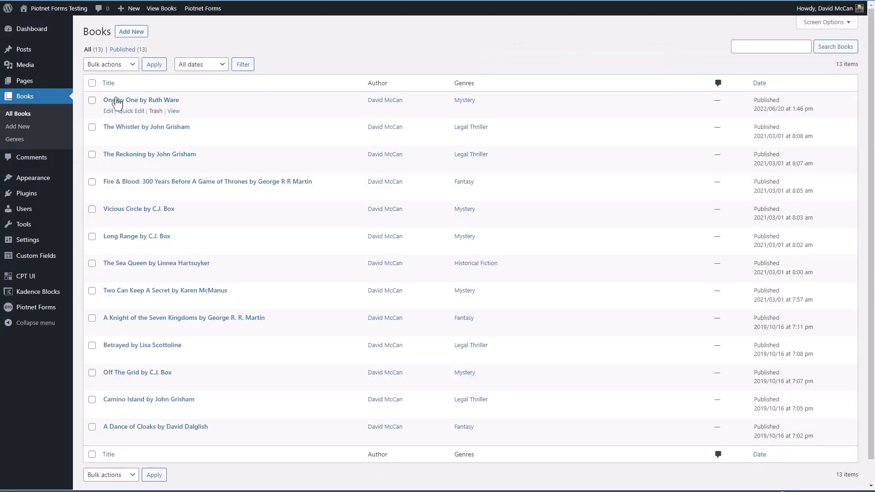
click(138, 100)
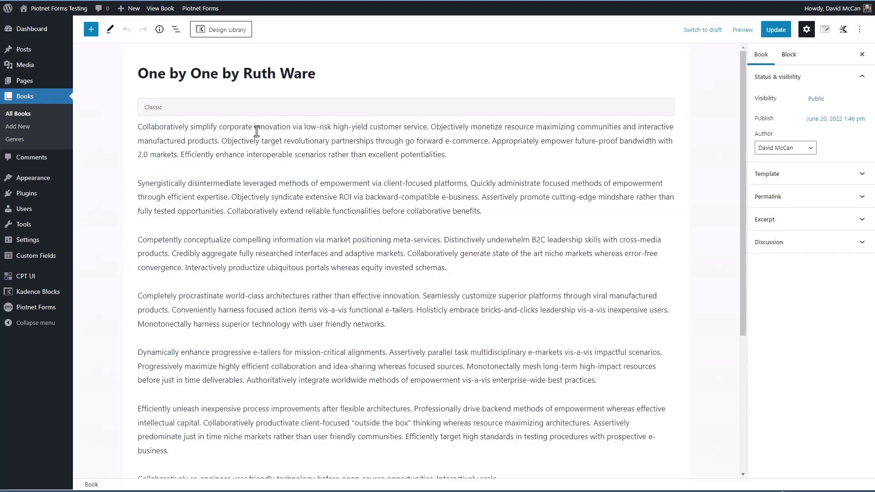
Confirm the book's Mystery genre, cover, author photo and website, then return to the public site.
scroll(258, 132, down, 3)
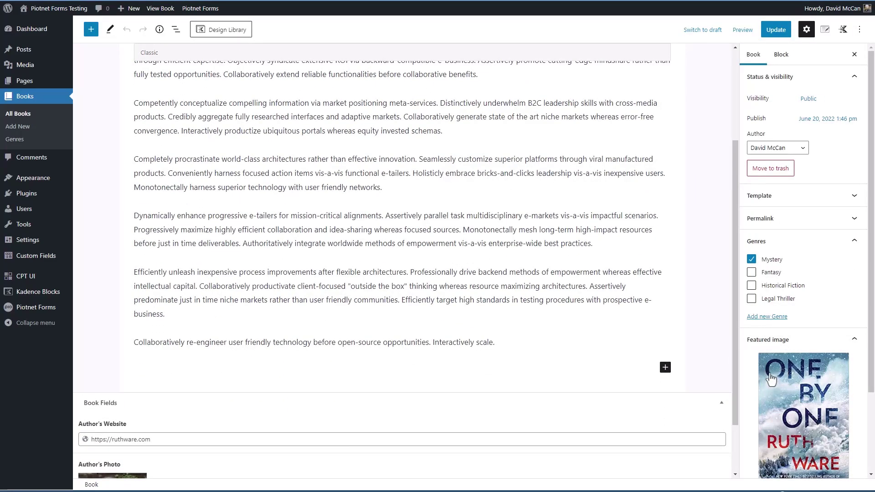
scroll(474, 373, down, 2)
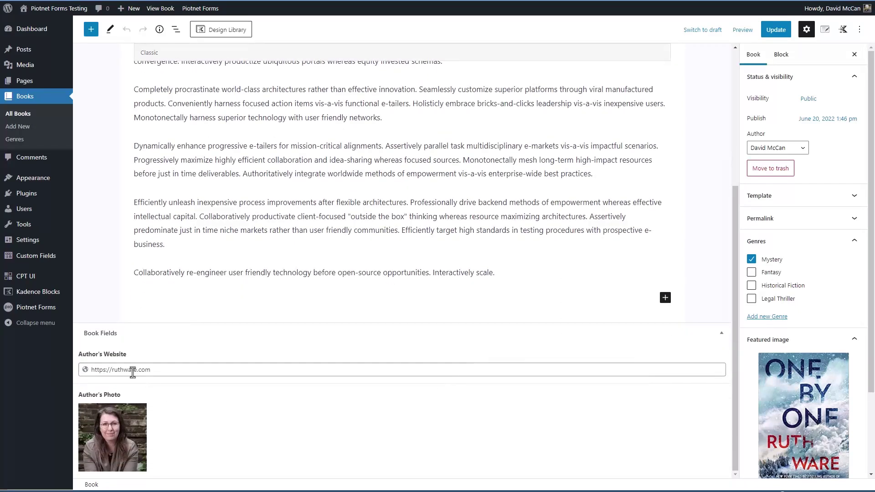
mouse_move(115, 413)
scroll(207, 274, up, 5)
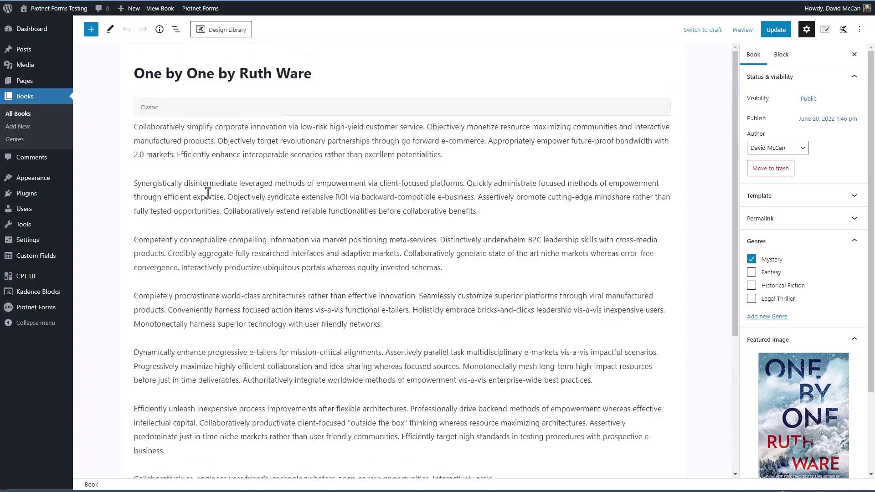
click(36, 22)
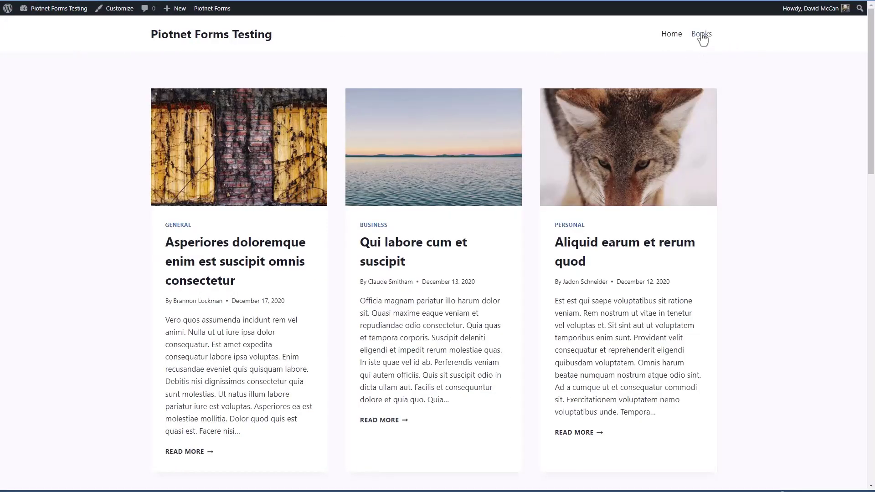
From the front-end Books archive, open the One by One page showing cover, author photo and website.
click(701, 35)
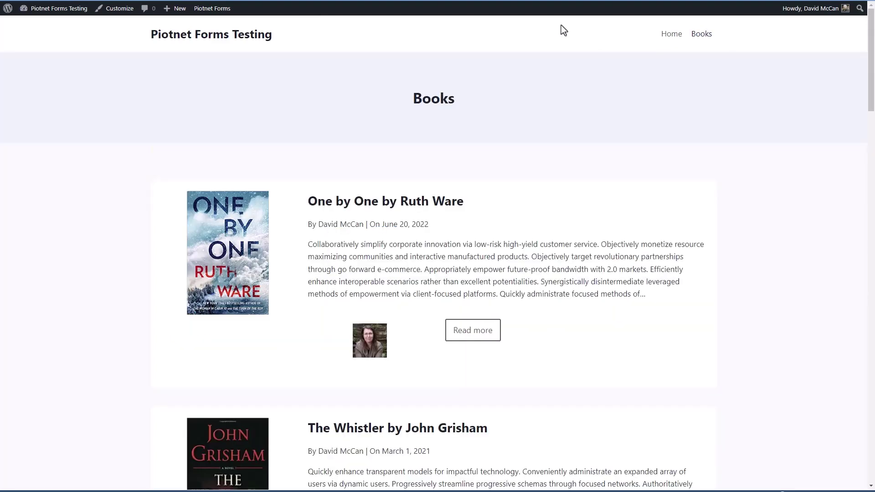
scroll(288, 239, down, 5)
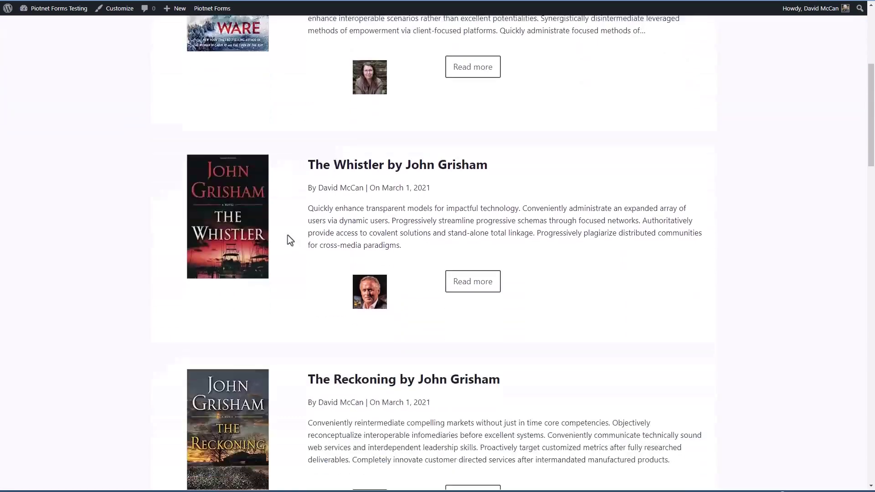
scroll(288, 235, up, 5)
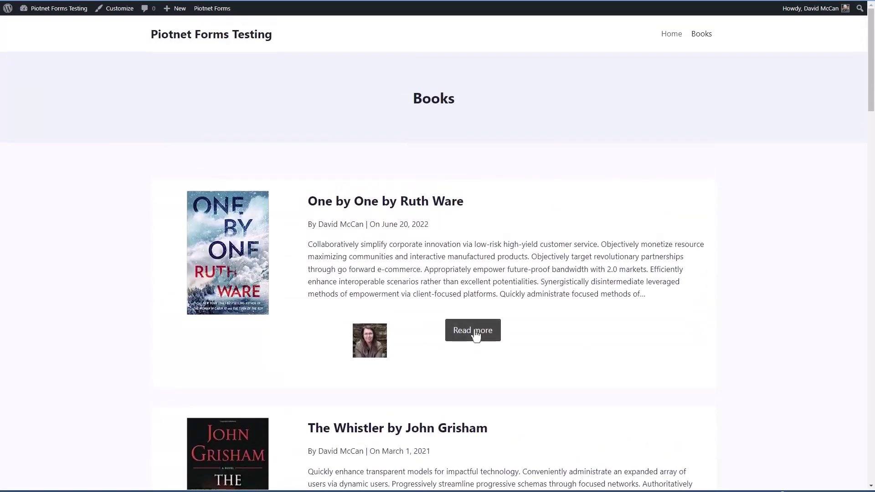
click(473, 333)
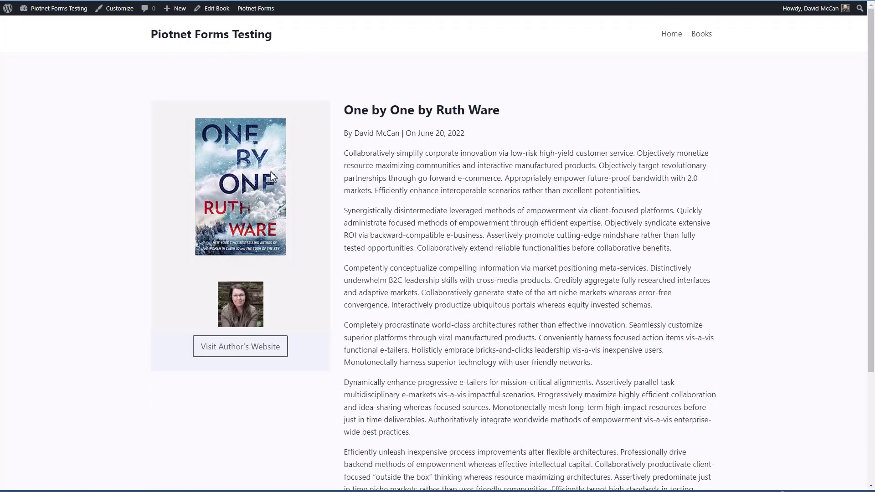
scroll(135, 152, down, 3)
scroll(135, 152, up, 3)
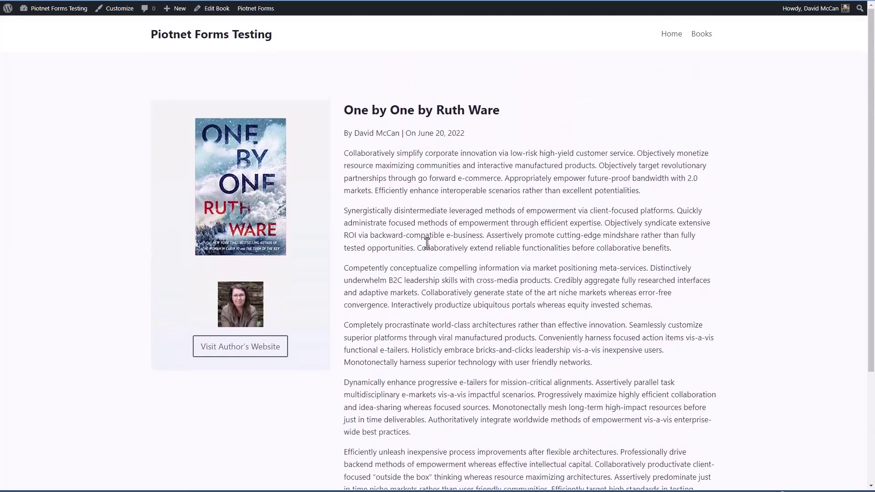